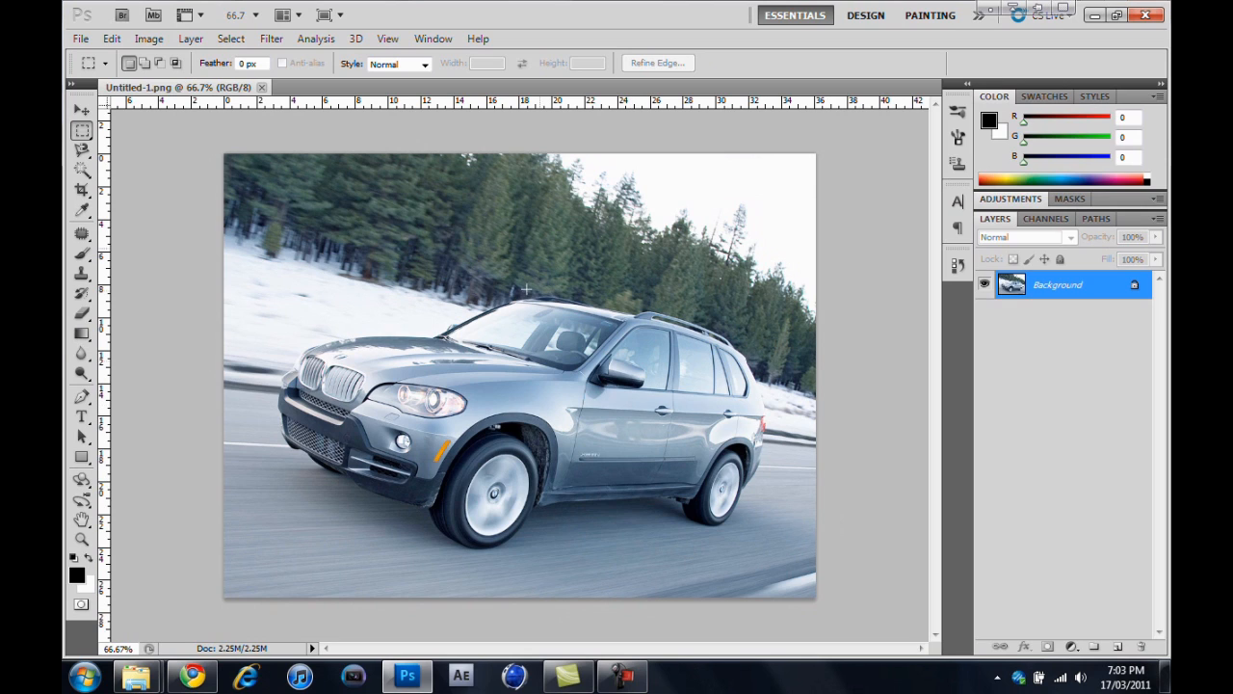
key("ctrl+a")
left_click_drag(189, 141, 874, 562)
left_click(874, 562)
left_click_drag(683, 503, 798, 562)
left_click(853, 543)
Switch to Chrome, examine the Subscribers section of the NextGenStudioX YouTube channel page, and return to Photoshop
left_click(193, 676)
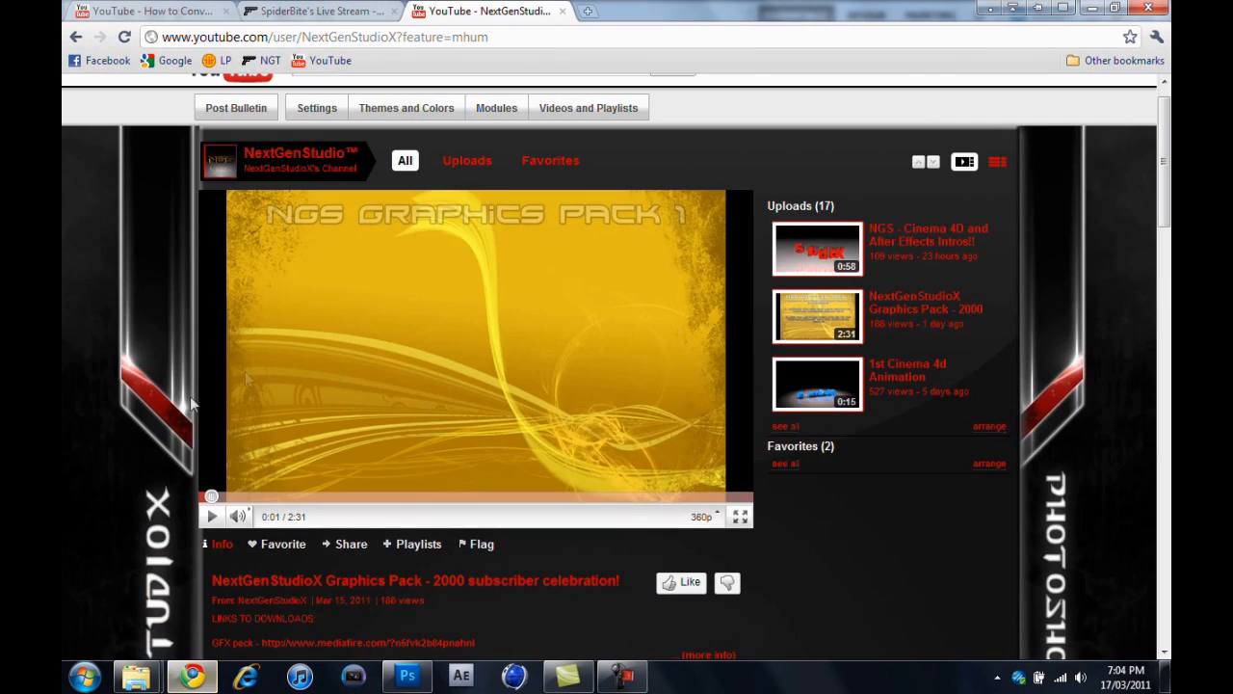
scroll(718, 421, "down", 5)
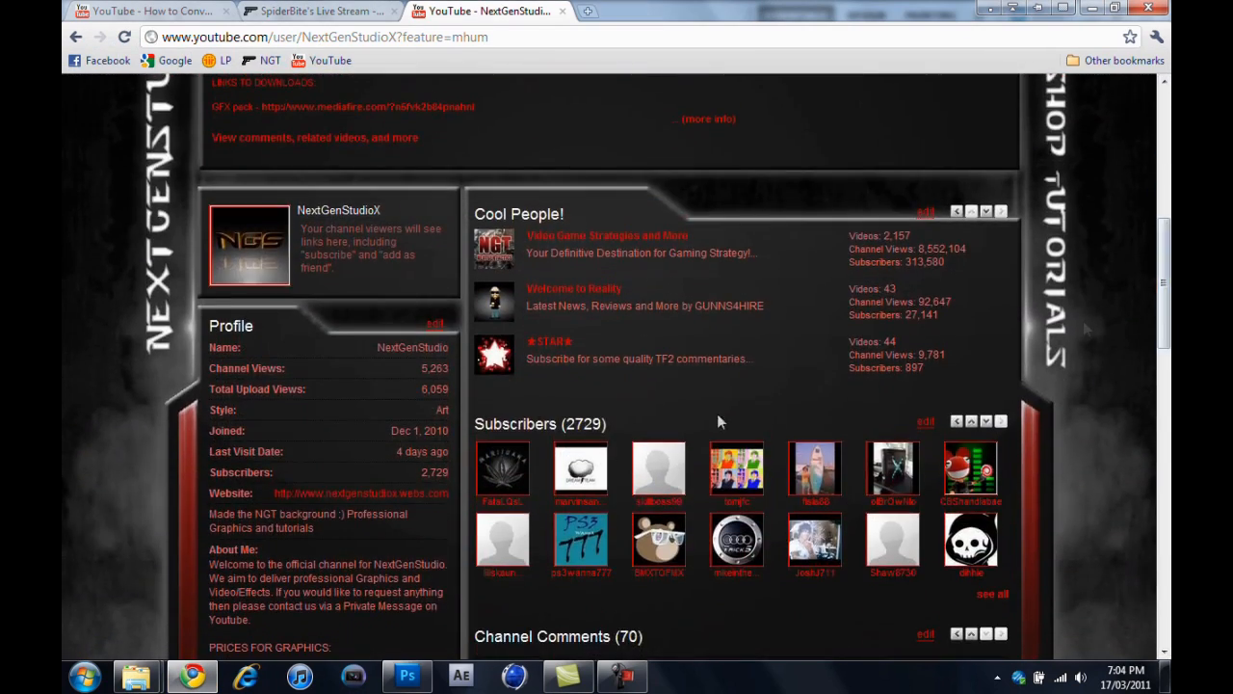
left_click_drag(628, 437, 569, 433)
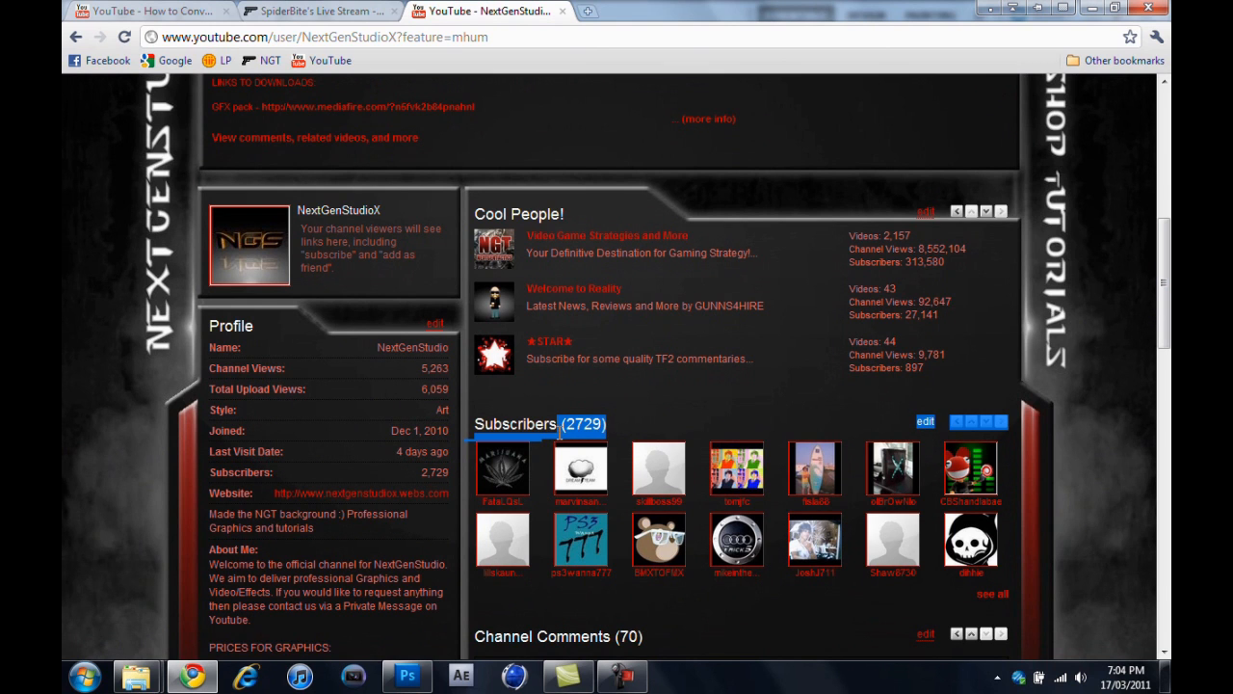
left_click(648, 407)
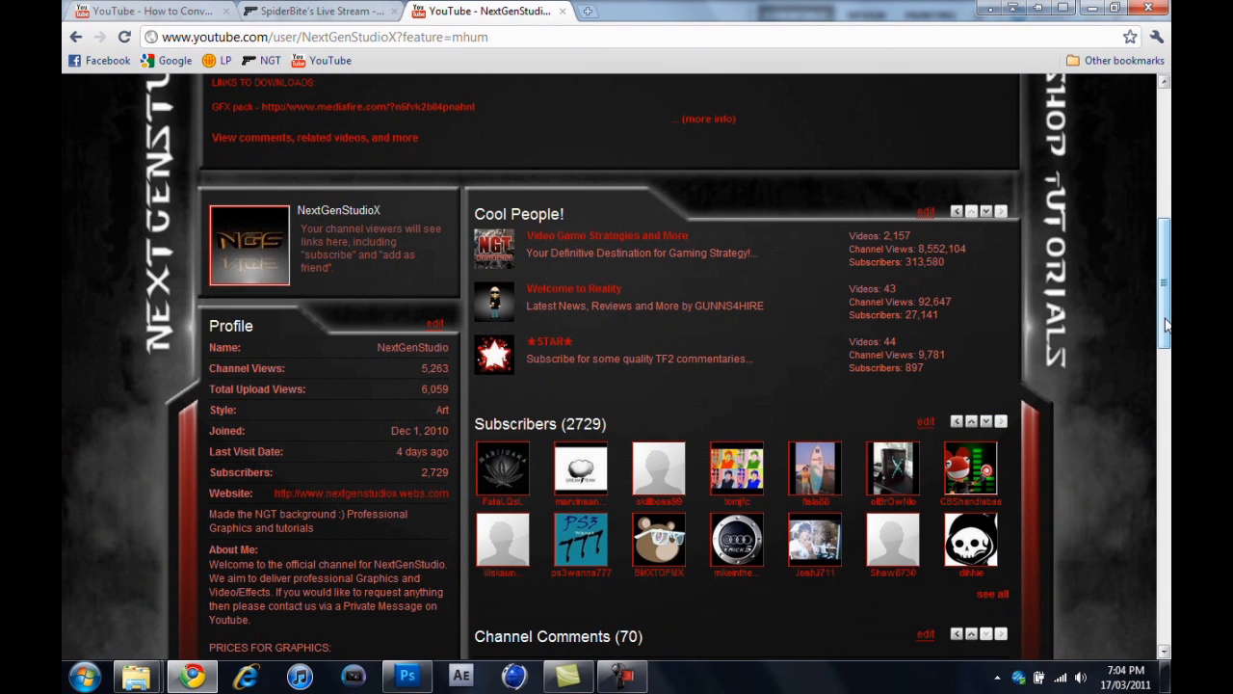
left_click_drag(1164, 318, 1160, 355)
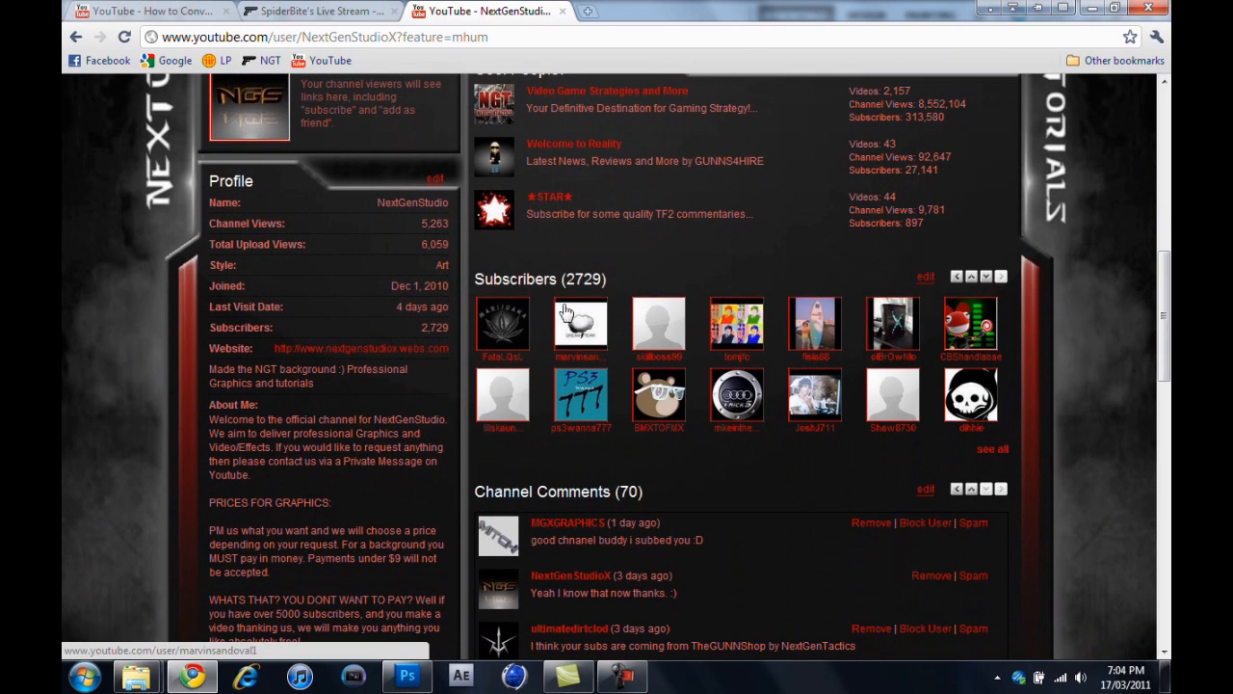
left_click_drag(610, 279, 565, 262)
left_click(647, 253)
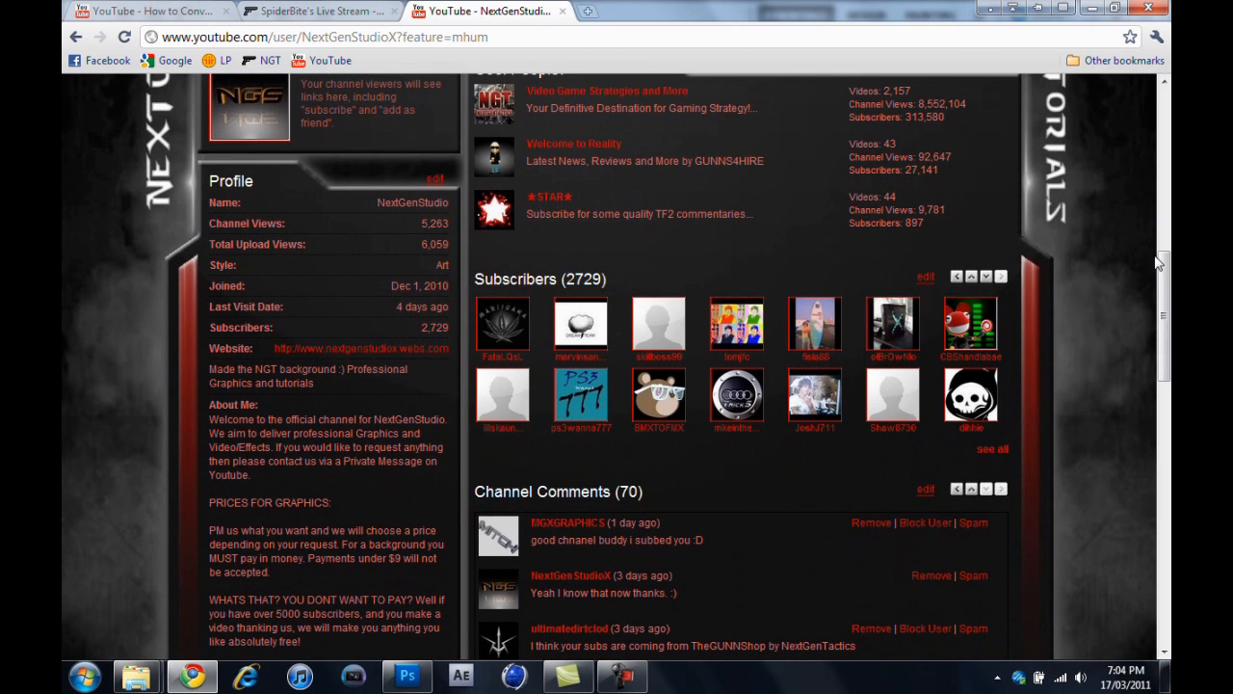
left_click_drag(1160, 264, 1120, 274)
left_click_drag(612, 290, 557, 298)
left_click(575, 299)
left_click_drag(1165, 273, 1165, 285)
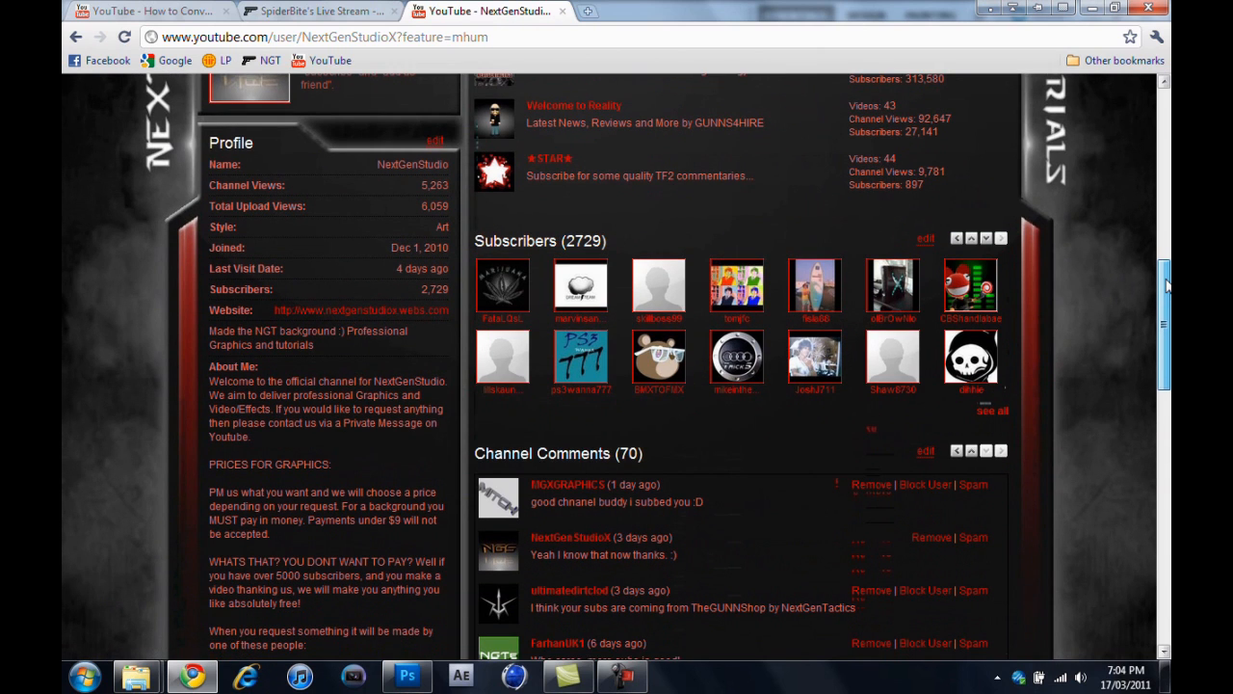
left_click_drag(1166, 285, 1165, 273)
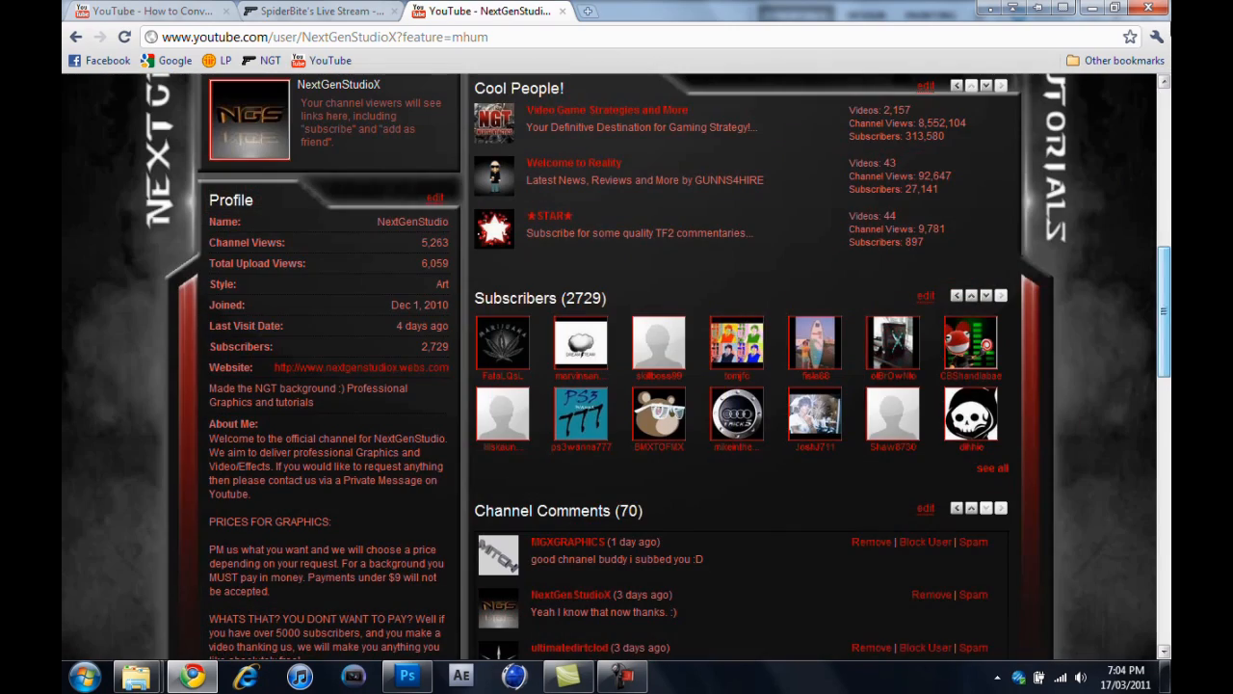
left_click(1090, 10)
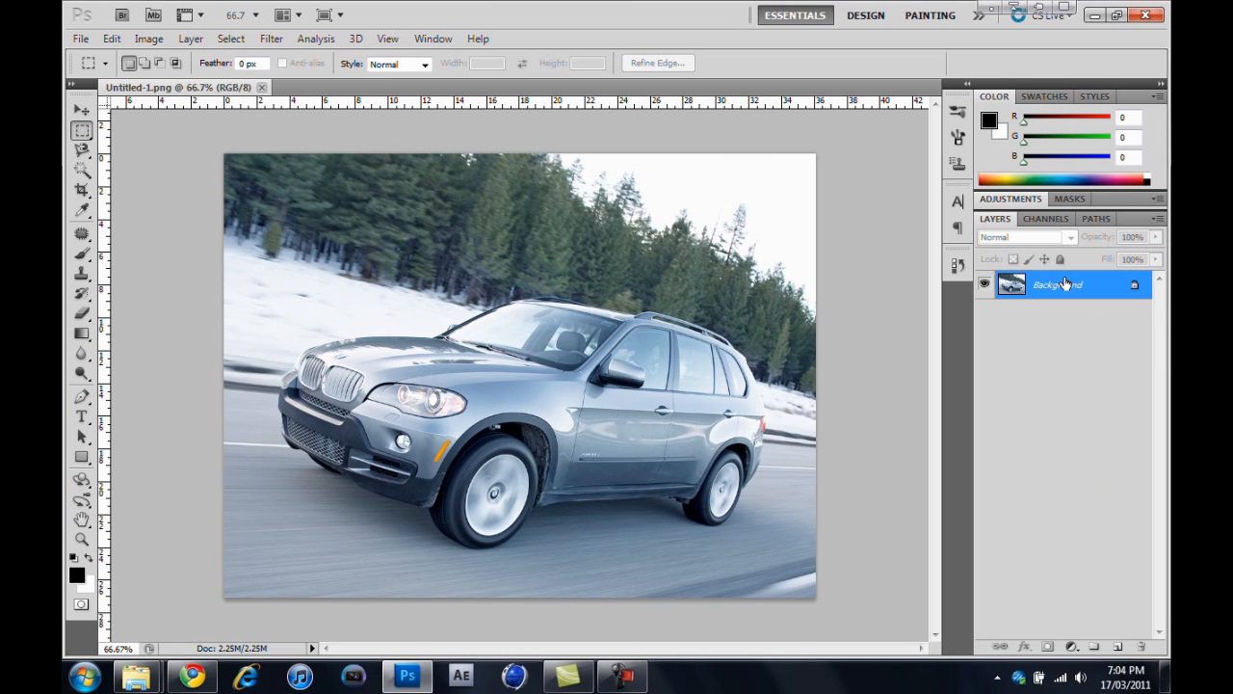
Duplicate the car photo's Background layer and open the Brightness/Contrast adjustment for the copy
key("ctrl+j")
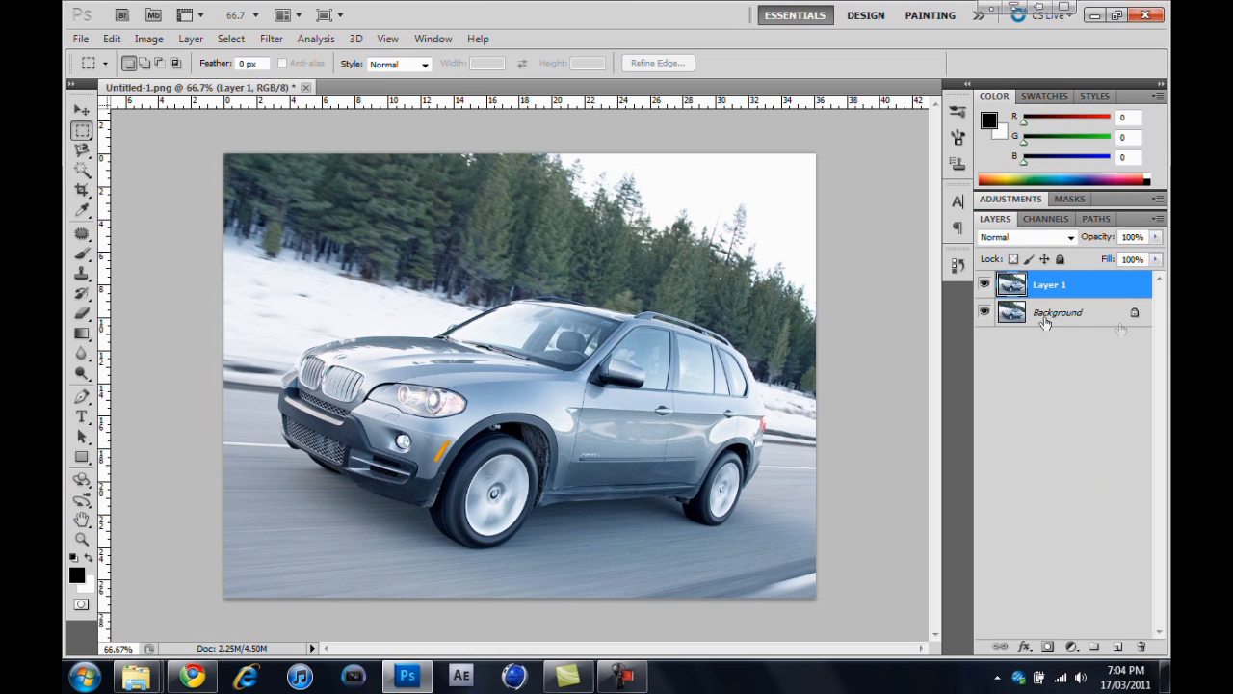
left_click(162, 44)
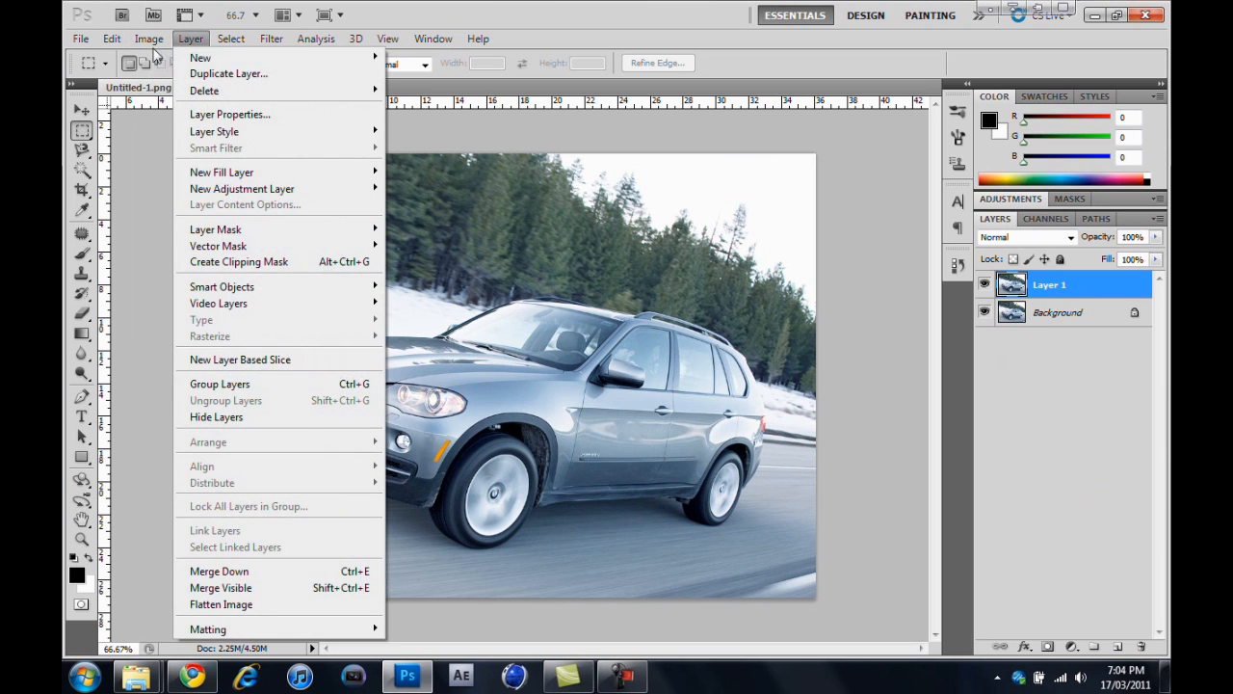
mouse_move(168, 90)
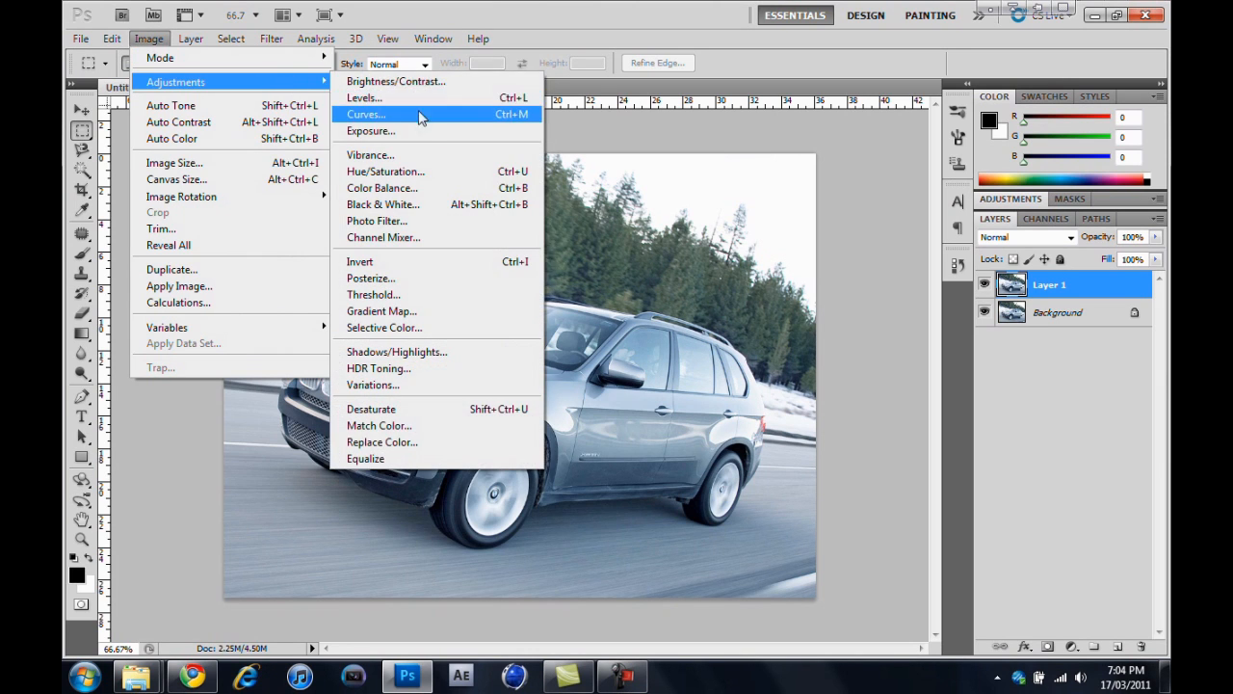
left_click(433, 84)
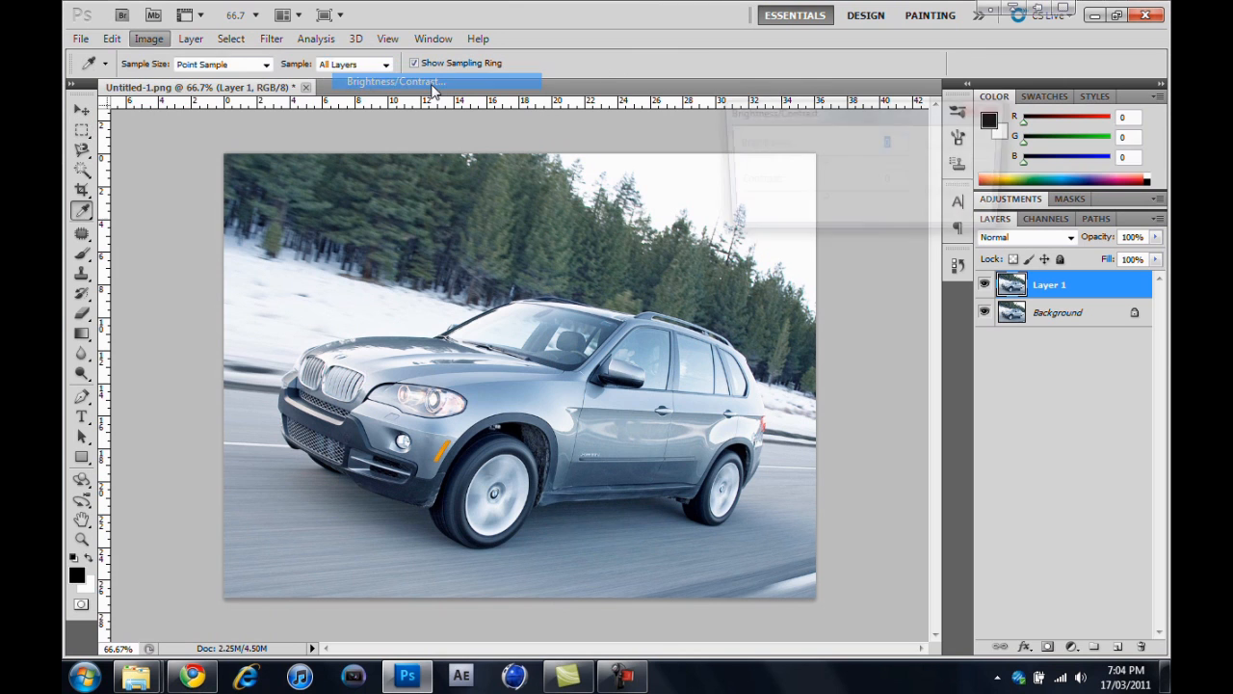
left_click_drag(773, 119, 892, 130)
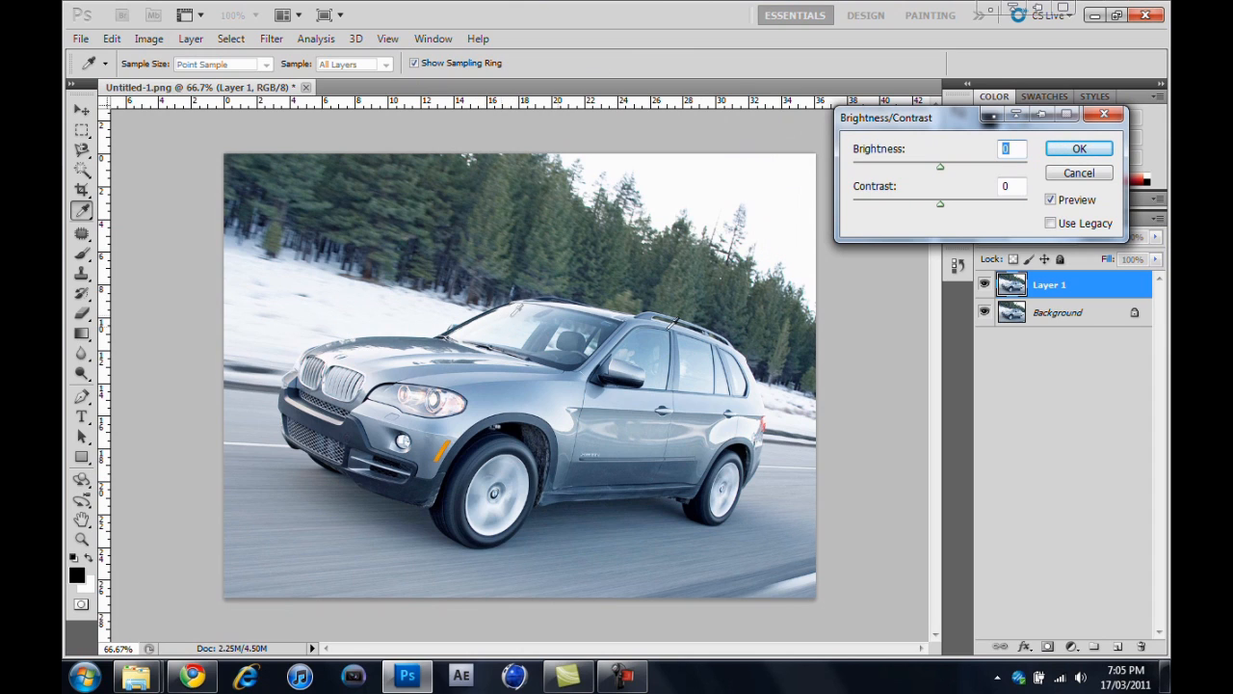
Darken the duplicated car layer by setting its Brightness to -70
mouse_move(941, 168)
left_mouse_down()
mouse_move(929, 183)
mouse_move(942, 183)
left_mouse_up()
left_click_drag(942, 183, 817, 176)
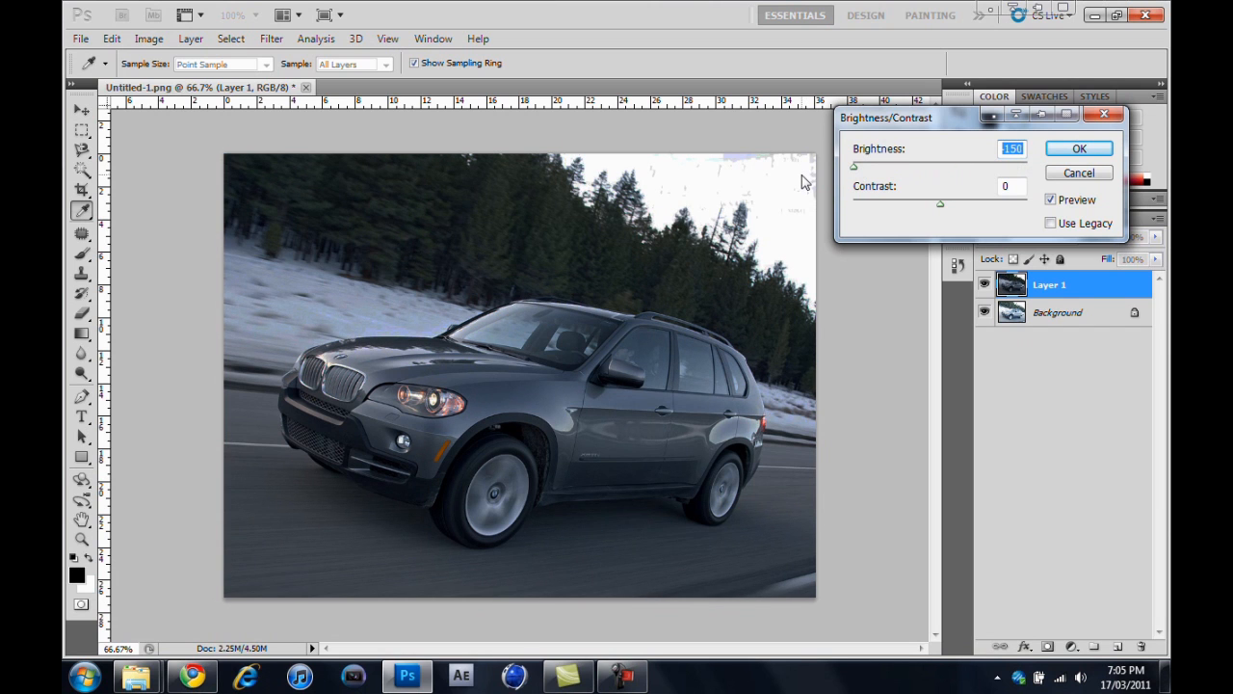
left_click_drag(806, 181, 899, 191)
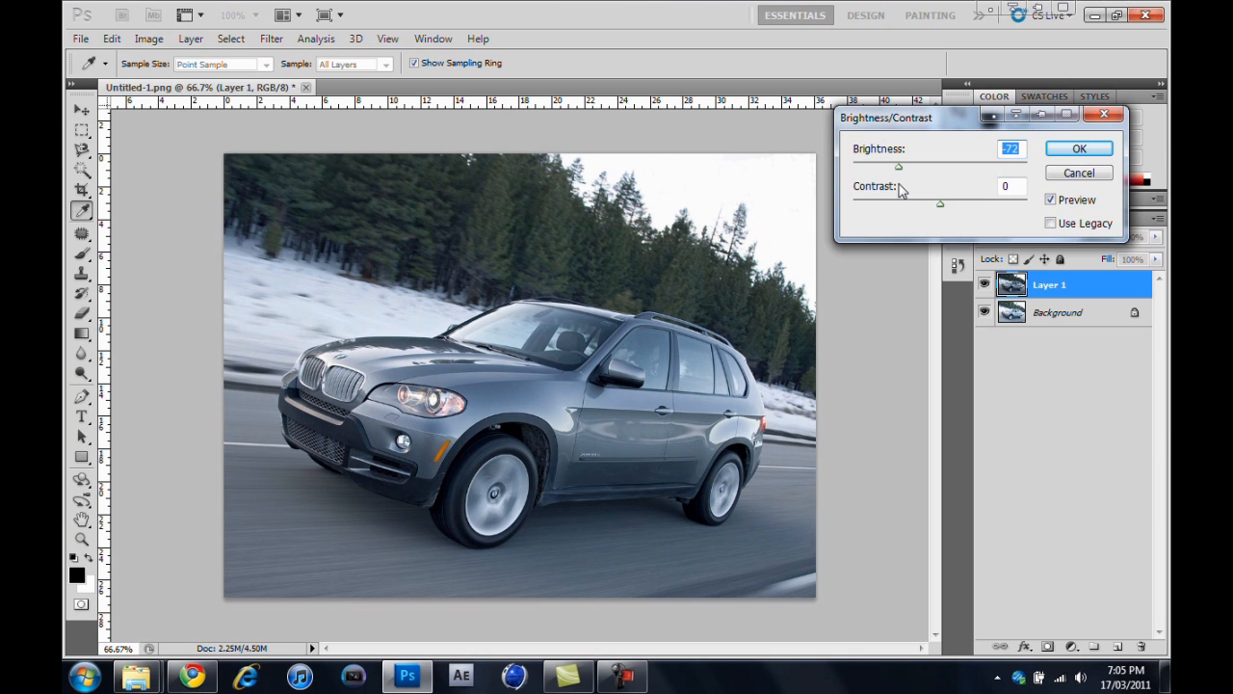
left_click(1017, 149)
key("BackSpace")
type("0")
Set the Contrast to 50 and apply the Brightness/Contrast adjustment
left_click_drag(940, 212, 1124, 199)
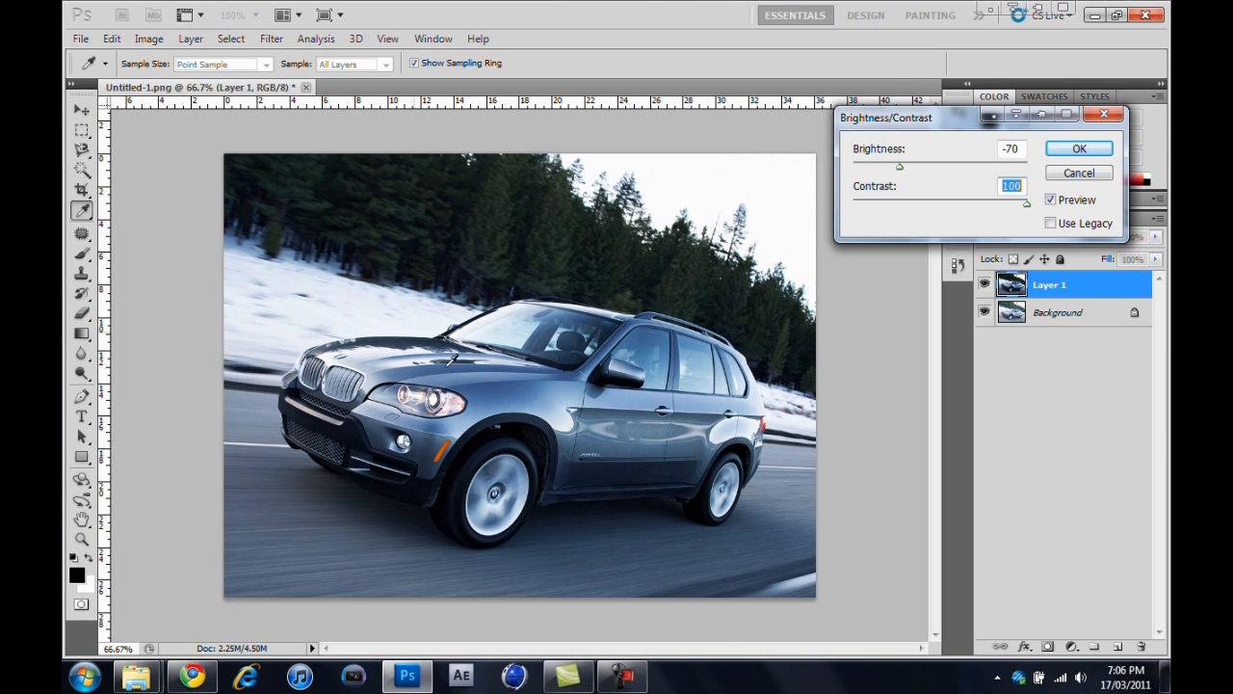
left_click_drag(1027, 206, 770, 214)
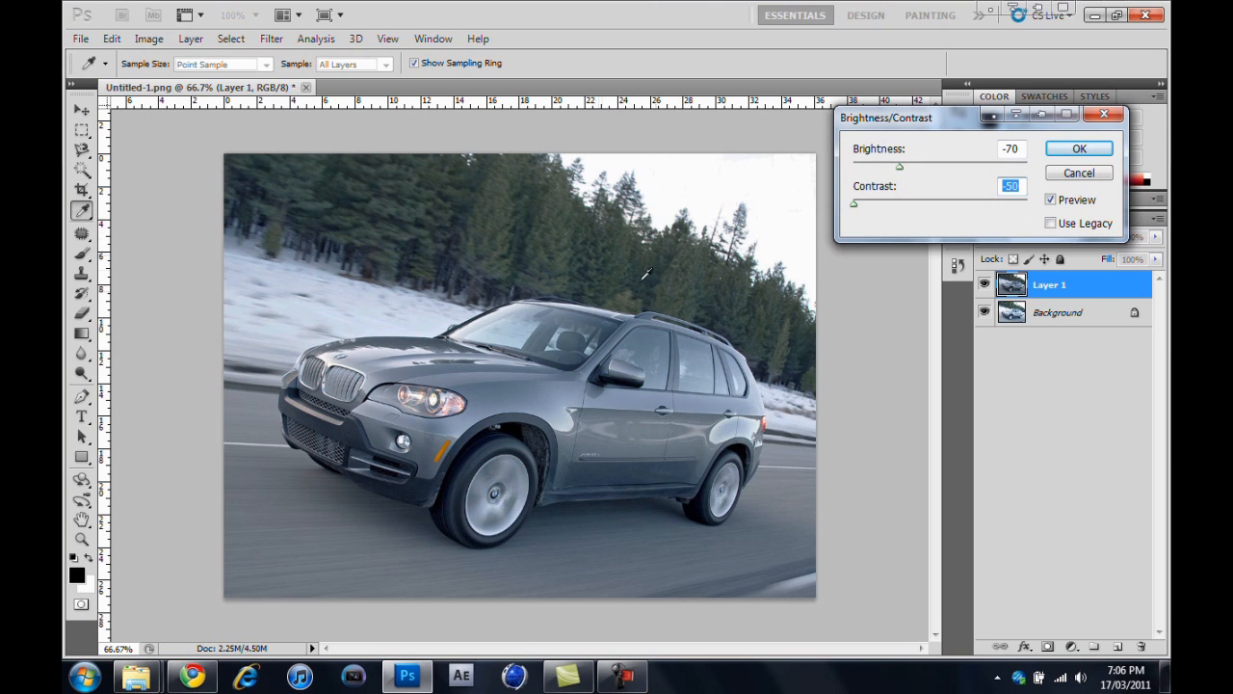
left_click_drag(854, 204, 1004, 218)
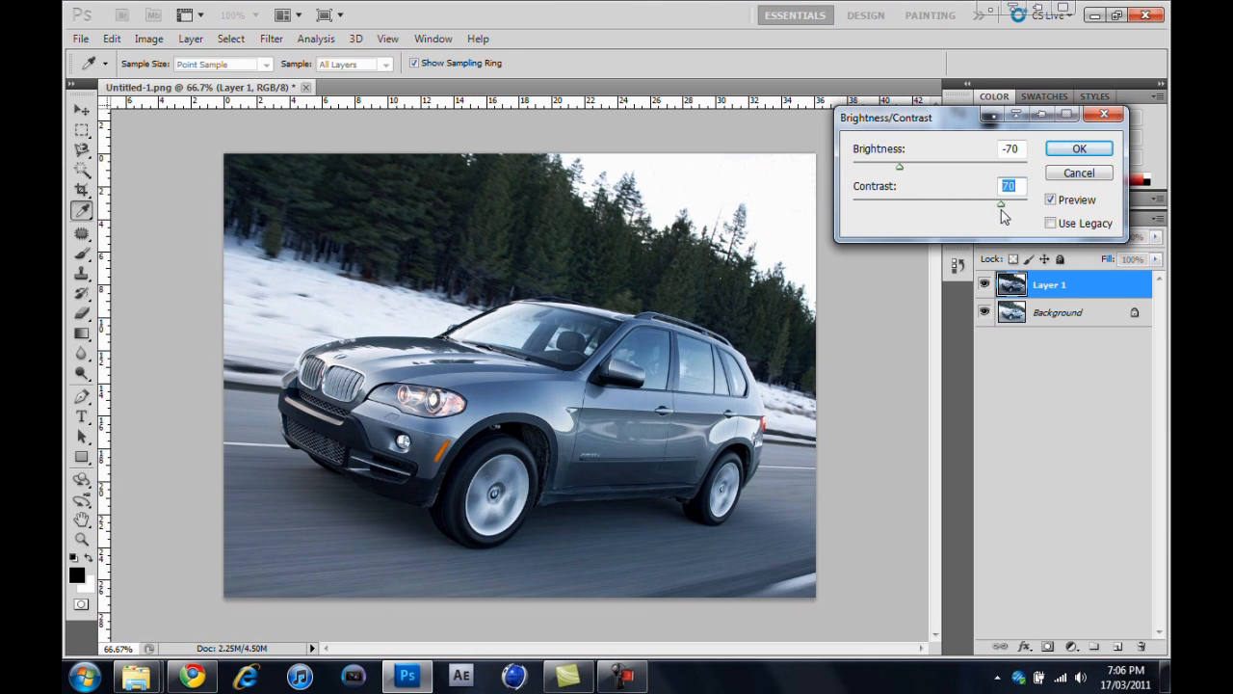
mouse_move(1003, 216)
left_mouse_down()
mouse_move(1048, 217)
mouse_move(1004, 216)
left_mouse_up()
left_click_drag(1000, 210, 986, 212)
left_click_drag(1022, 148, 892, 155)
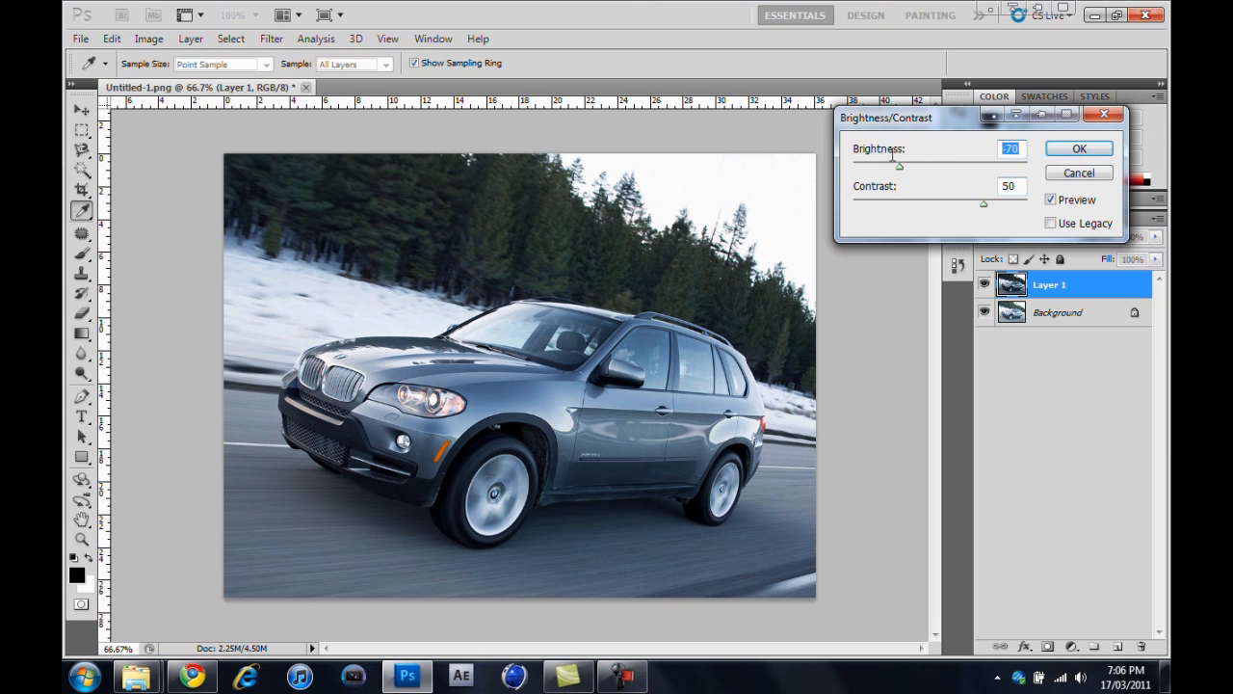
left_click(1079, 149)
key("m")
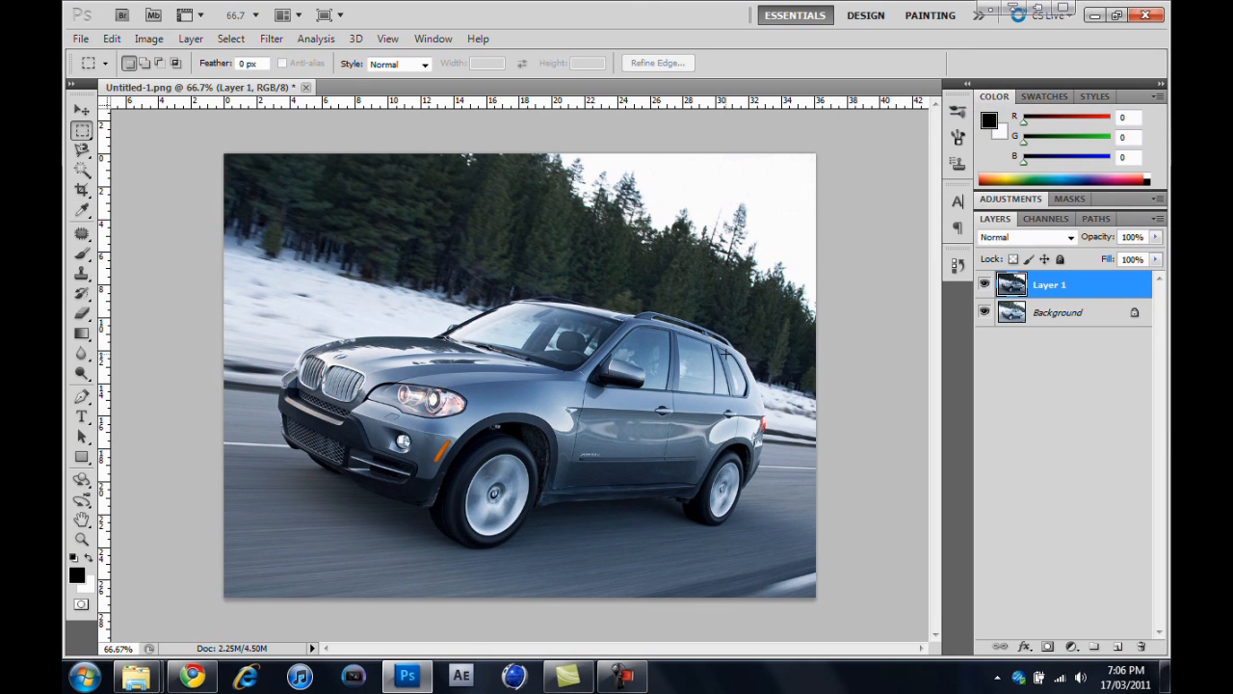
left_click_drag(845, 174, 450, 524)
left_click(865, 341)
Open Levels for the duplicated car layer and set the input shadows to 42 and the midtones to 1.03
left_click(148, 39)
mouse_move(176, 82)
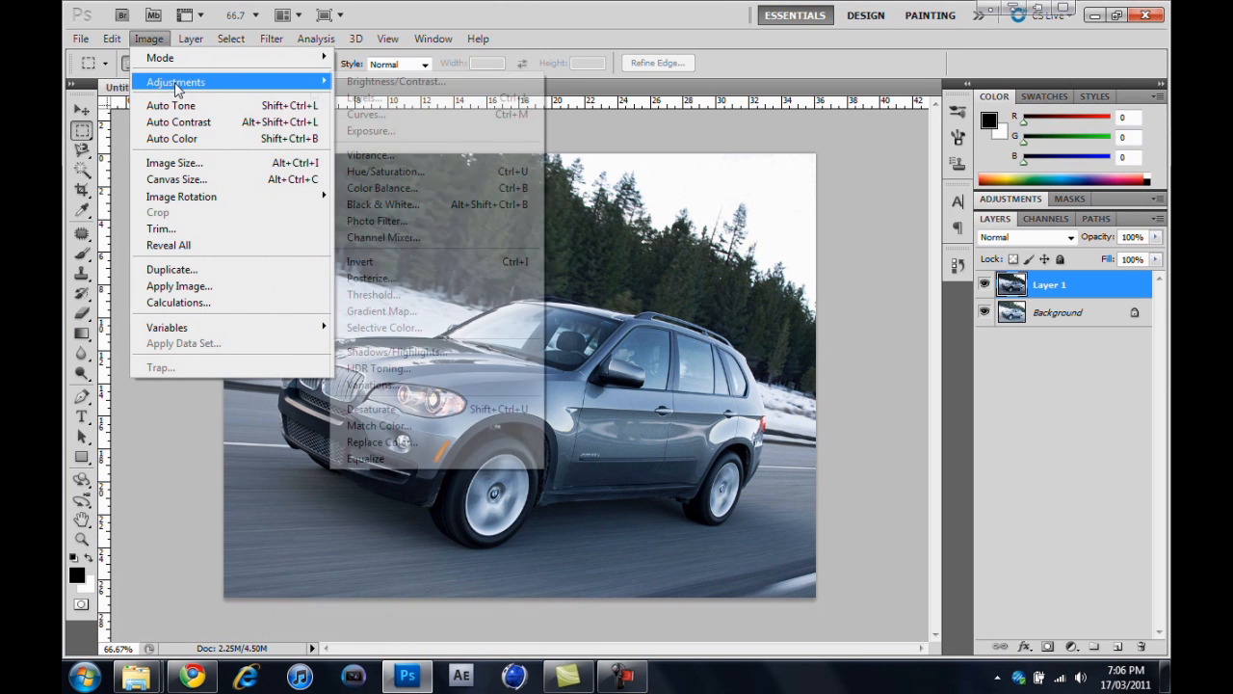
left_click(409, 99)
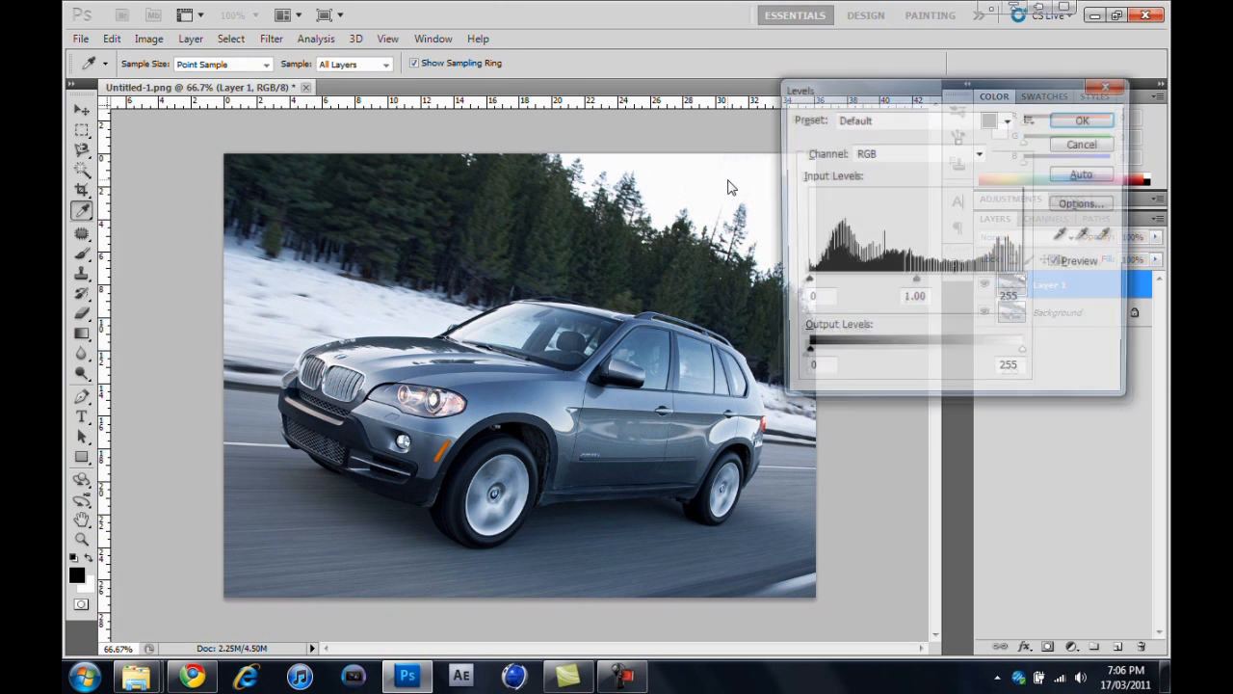
mouse_move(806, 283)
left_mouse_down()
mouse_move(824, 291)
mouse_move(762, 294)
mouse_move(817, 282)
mouse_move(805, 289)
left_mouse_up()
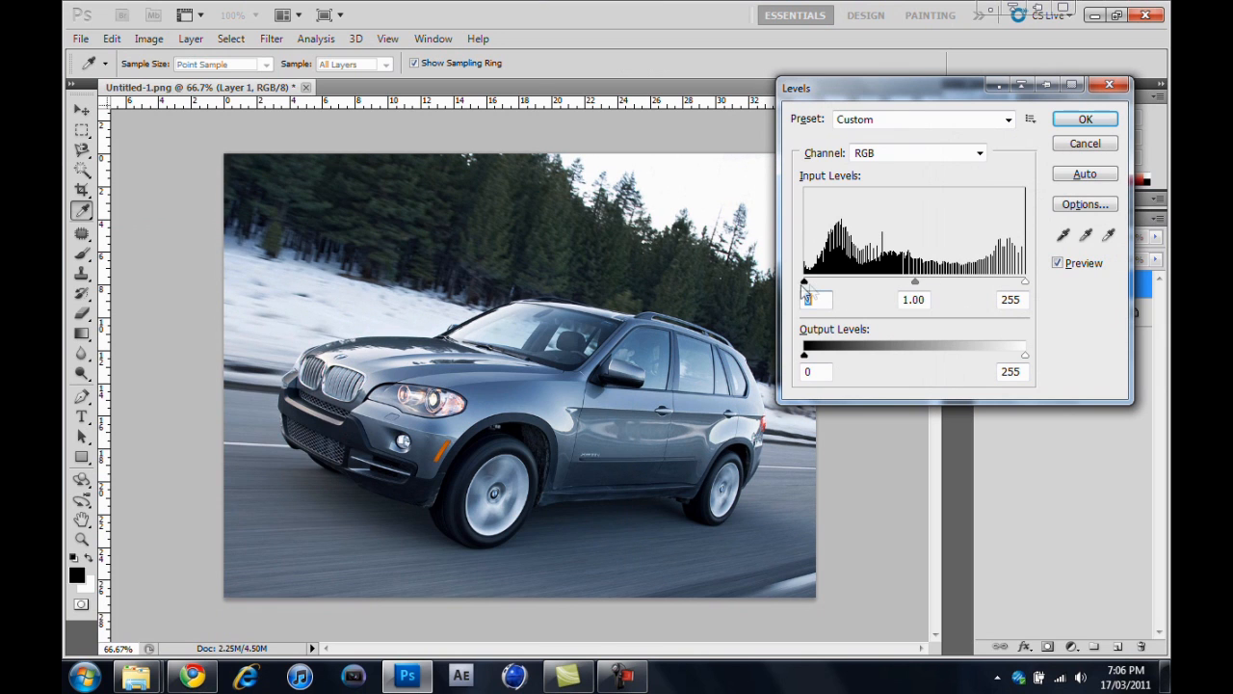
mouse_move(808, 359)
left_mouse_down()
mouse_move(1027, 357)
mouse_move(807, 357)
left_mouse_up()
left_click_drag(1021, 355, 1087, 350)
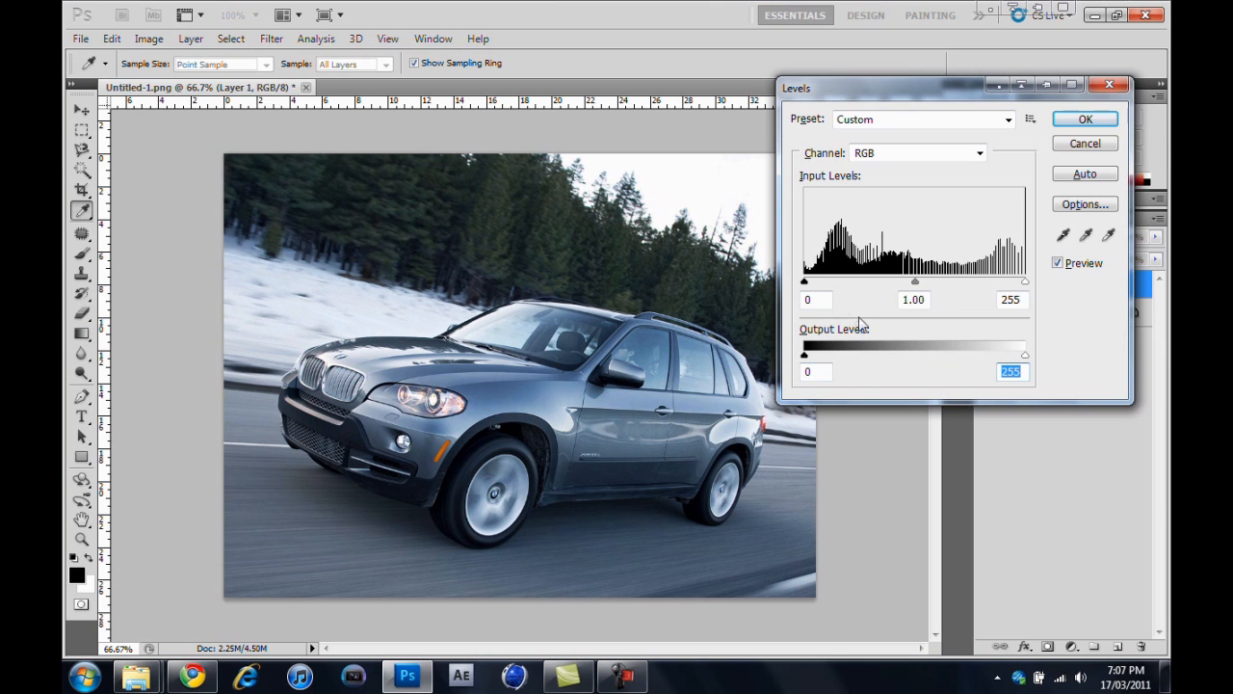
left_click_drag(815, 286, 824, 287)
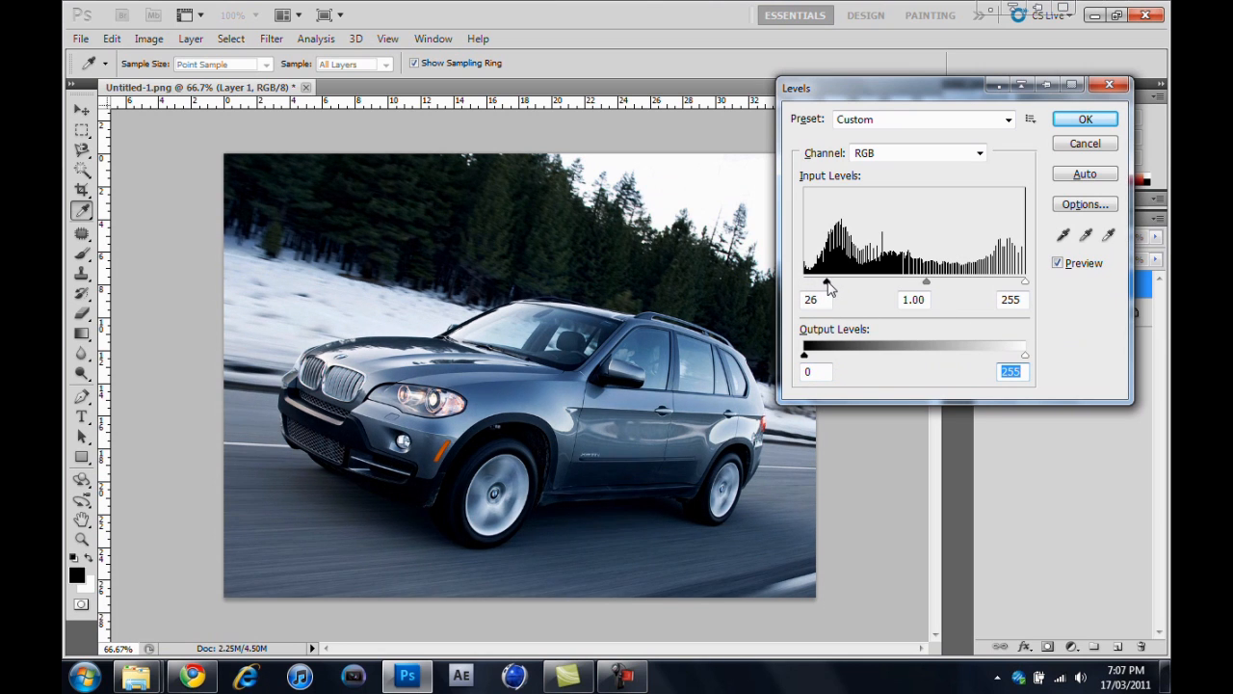
left_click_drag(839, 287, 879, 287)
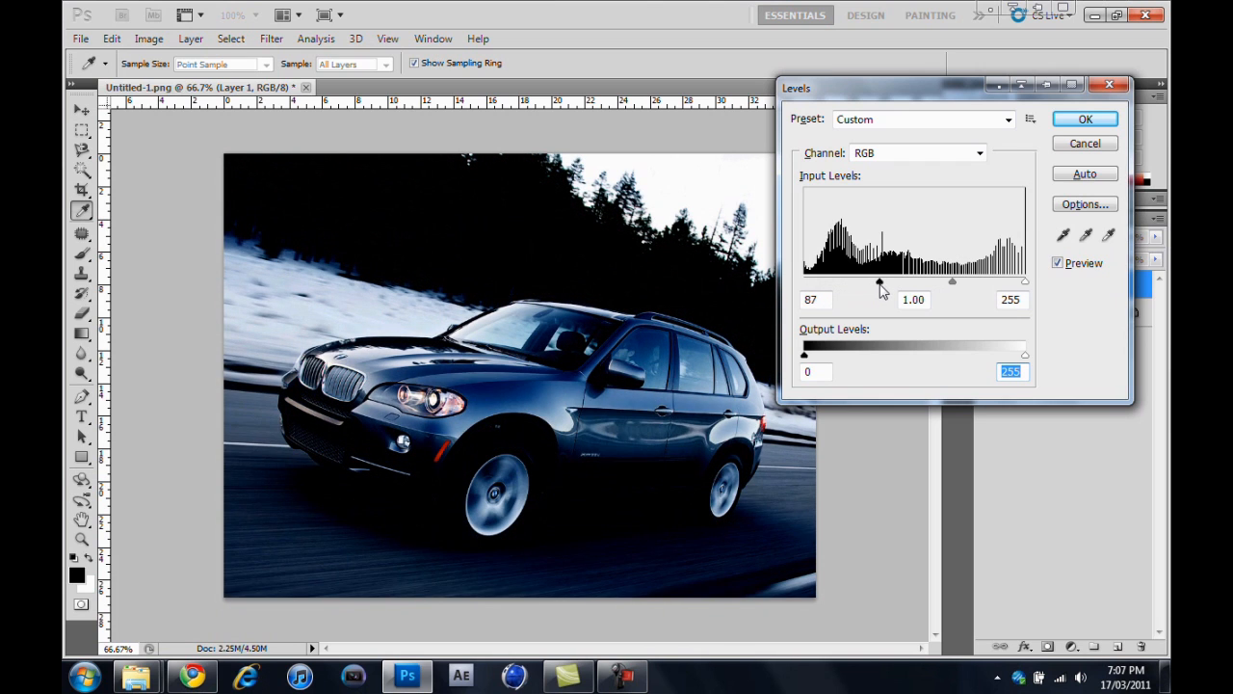
left_click_drag(880, 288, 1023, 283)
left_click_drag(1166, 279, 842, 284)
left_click_drag(934, 283, 930, 285)
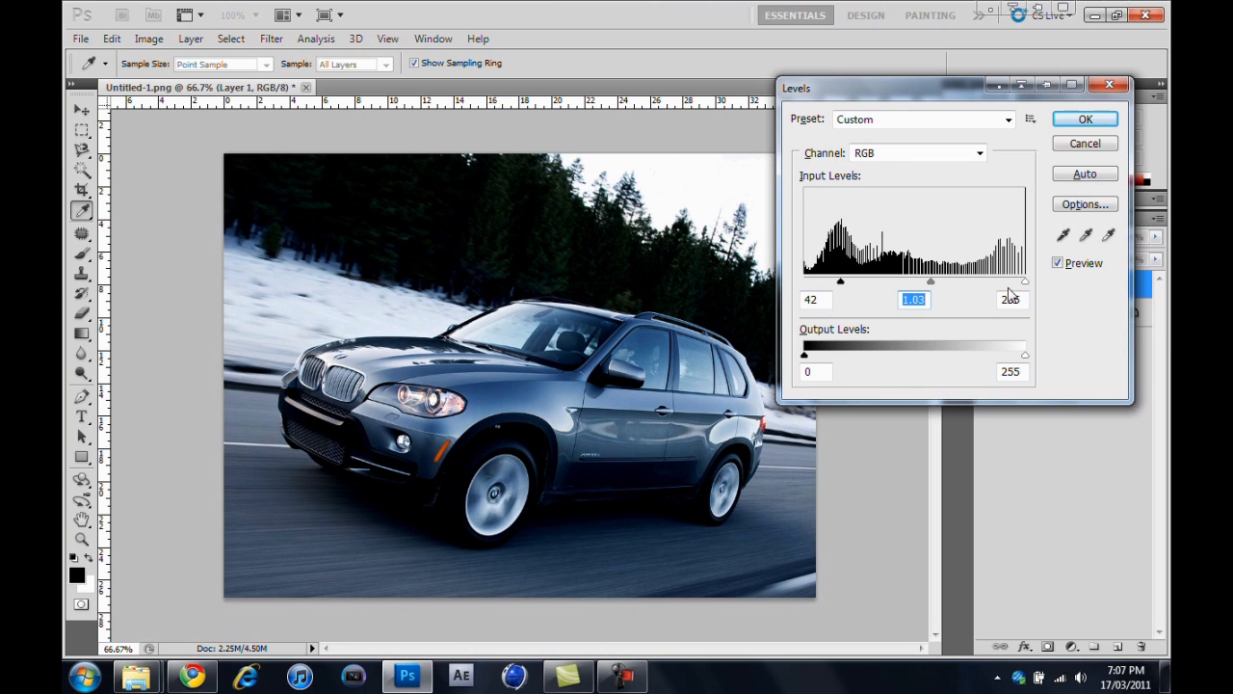
Try a black output level of 196, and return the output range to 0–255
left_click_drag(1022, 284, 1027, 285)
key("Tab")
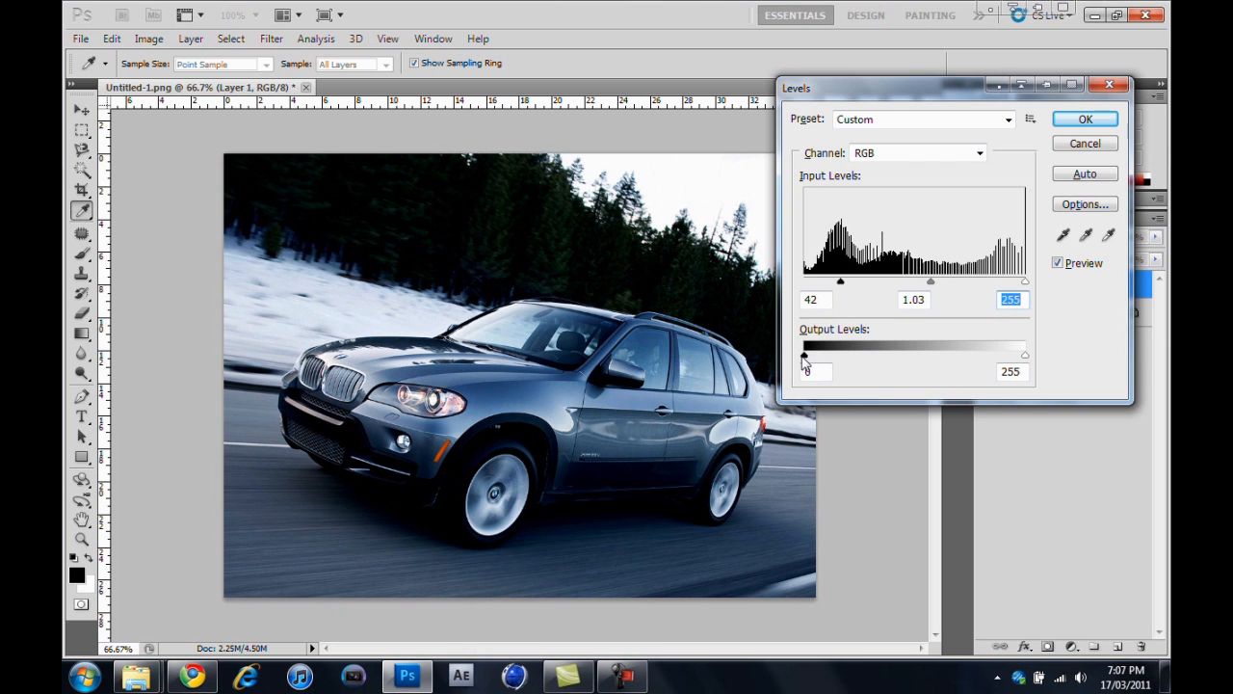
left_click_drag(805, 357, 976, 358)
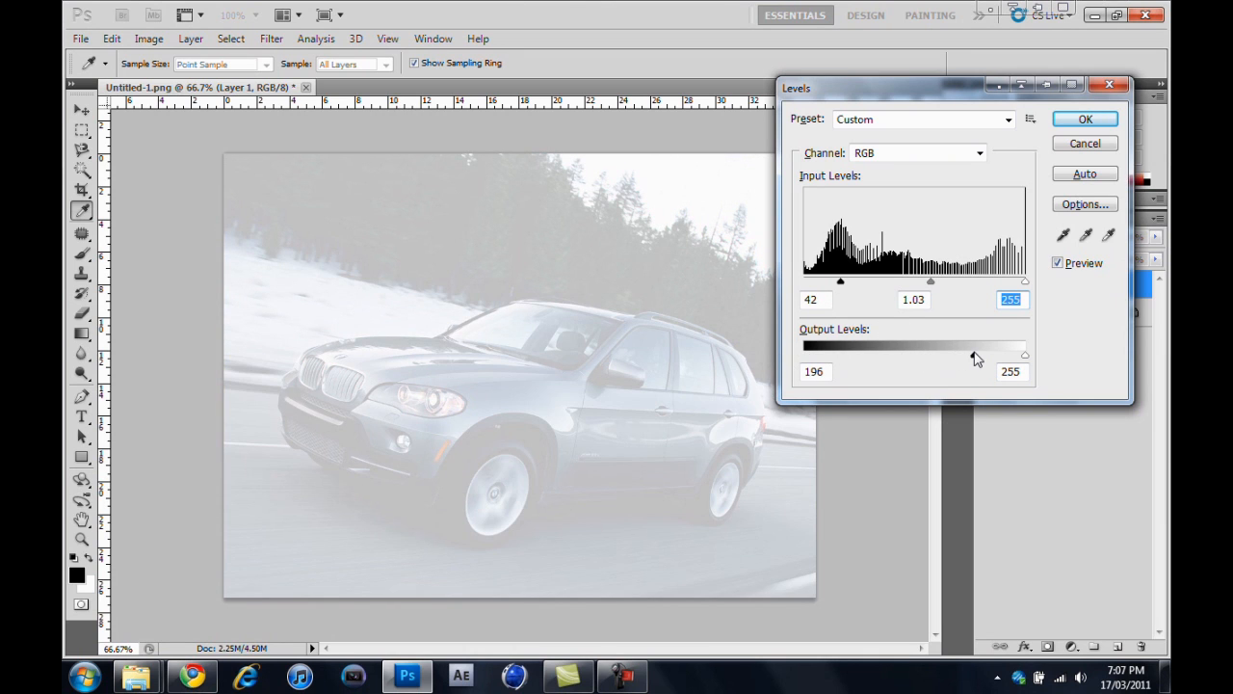
left_click_drag(981, 359, 805, 356)
left_click_drag(1029, 361, 1069, 336)
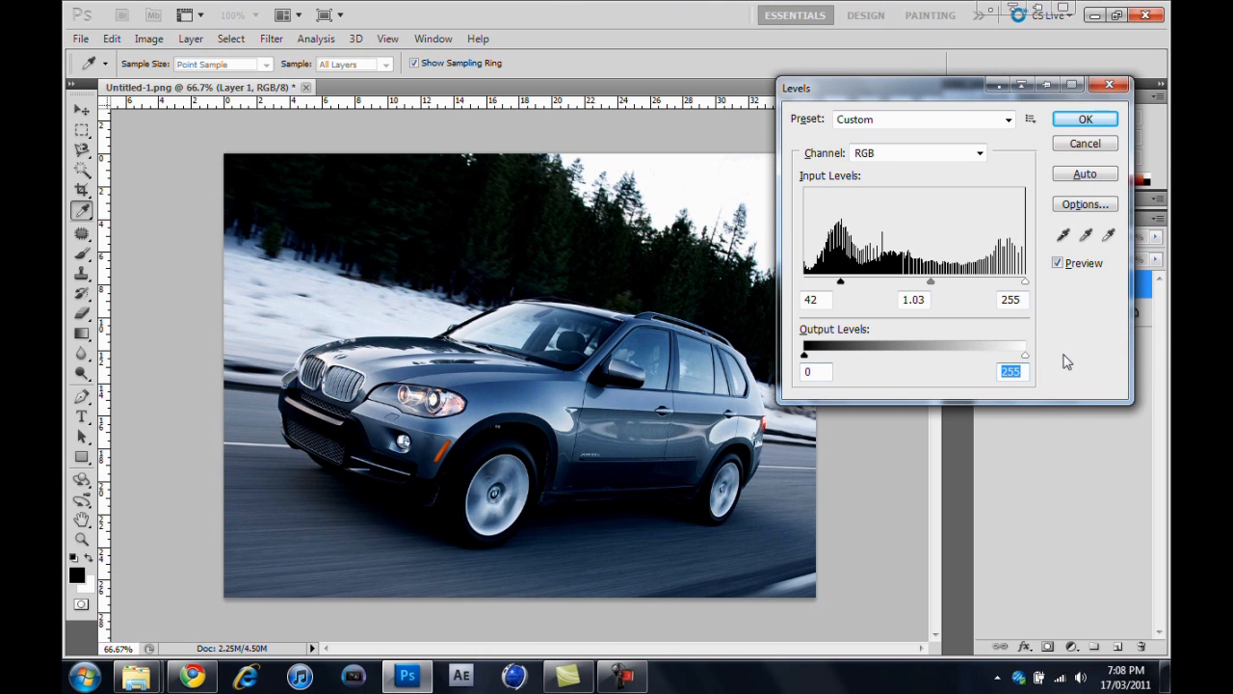
Compare the photo with and without the Levels preview, and apply the adjustment
left_click(1060, 262)
left_click(1060, 262)
left_click(1085, 120)
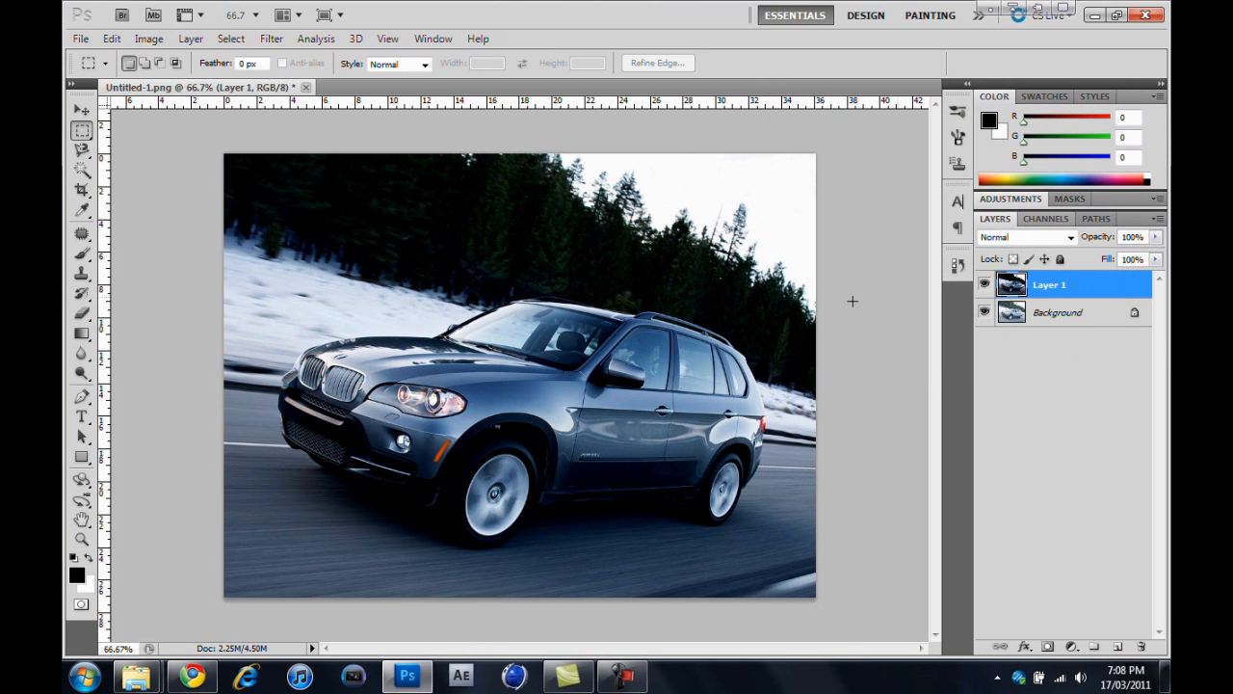
Hide and show Layer 1 to compare the adjusted photo with the original
left_click(985, 284)
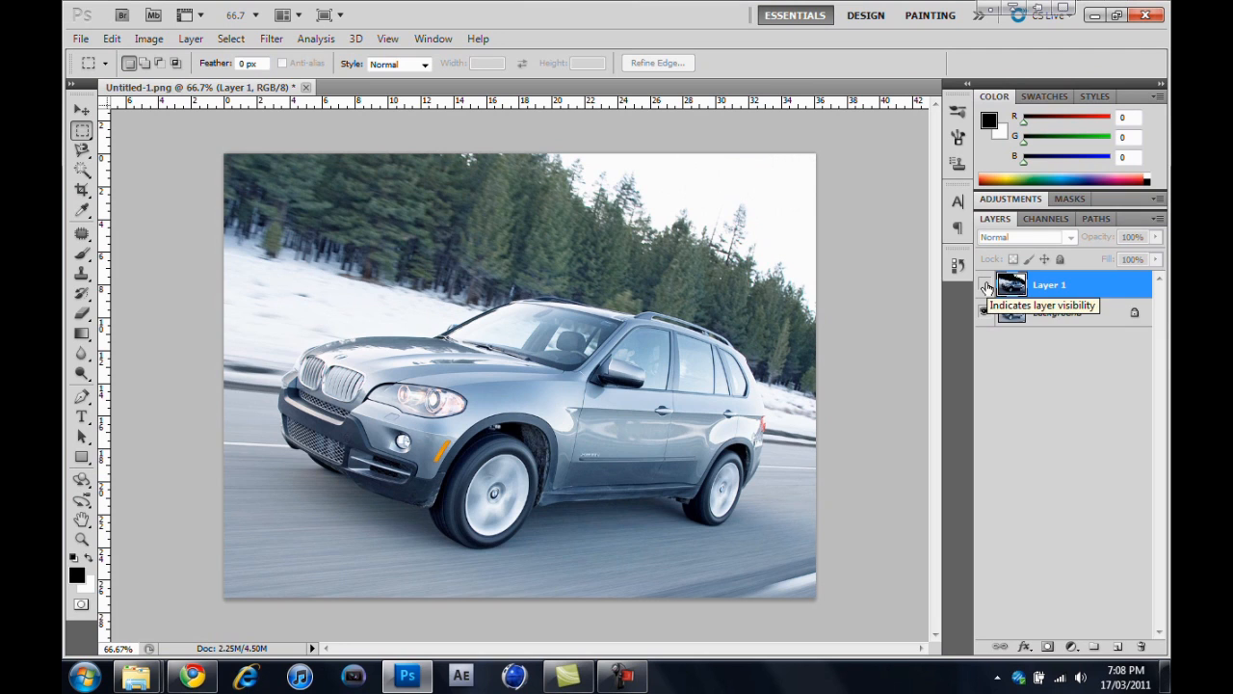
left_click(985, 286)
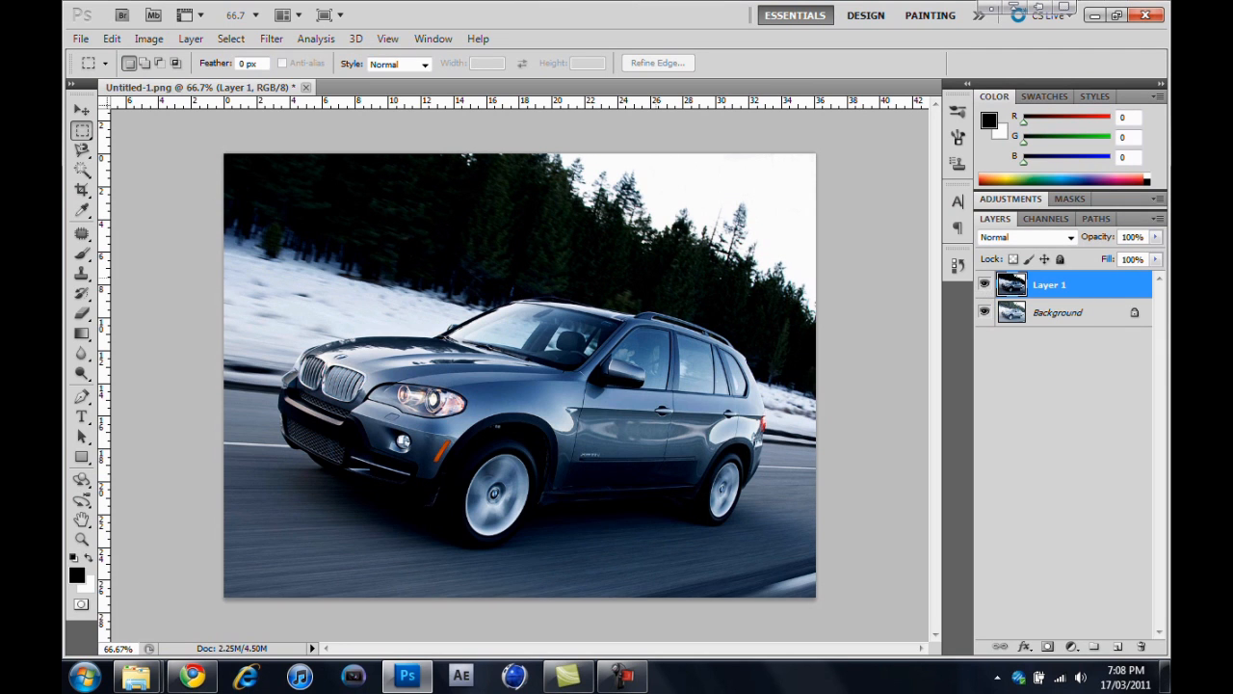
left_click_drag(353, 520, 306, 527)
left_click(831, 237)
Darken Layer 1 with a Curves adjustment, bending the RGB curve to input 161 and output 102, and apply it
left_click(149, 39)
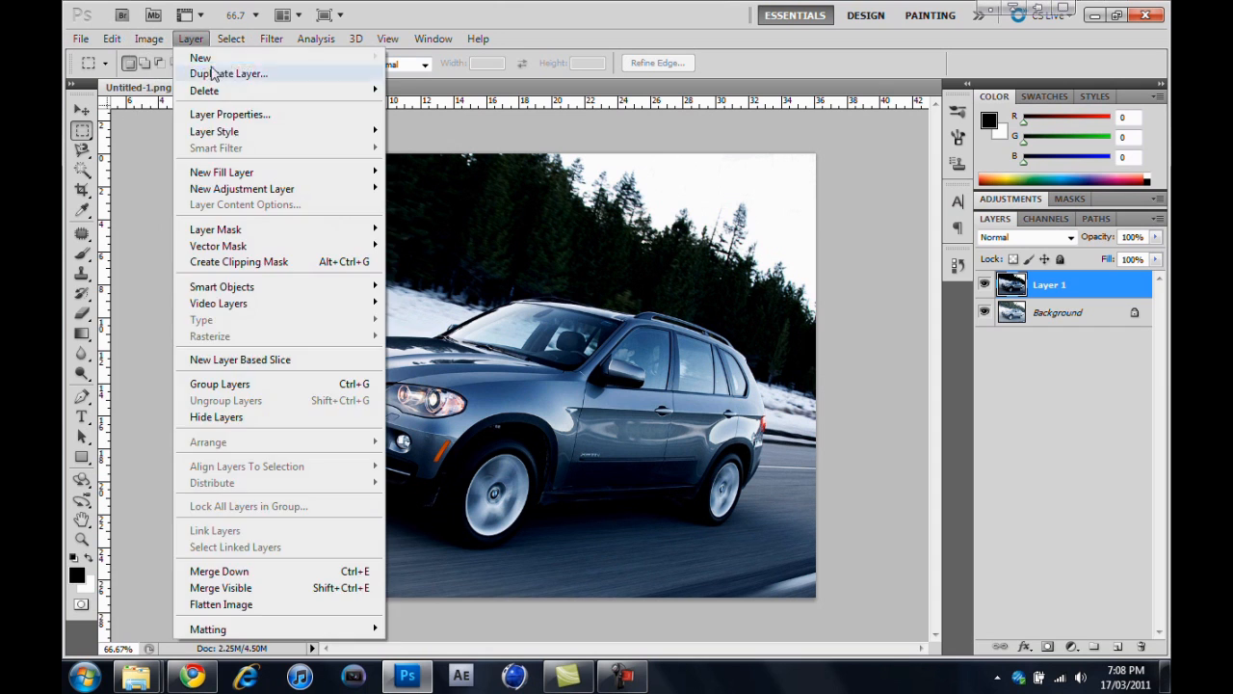
mouse_move(152, 84)
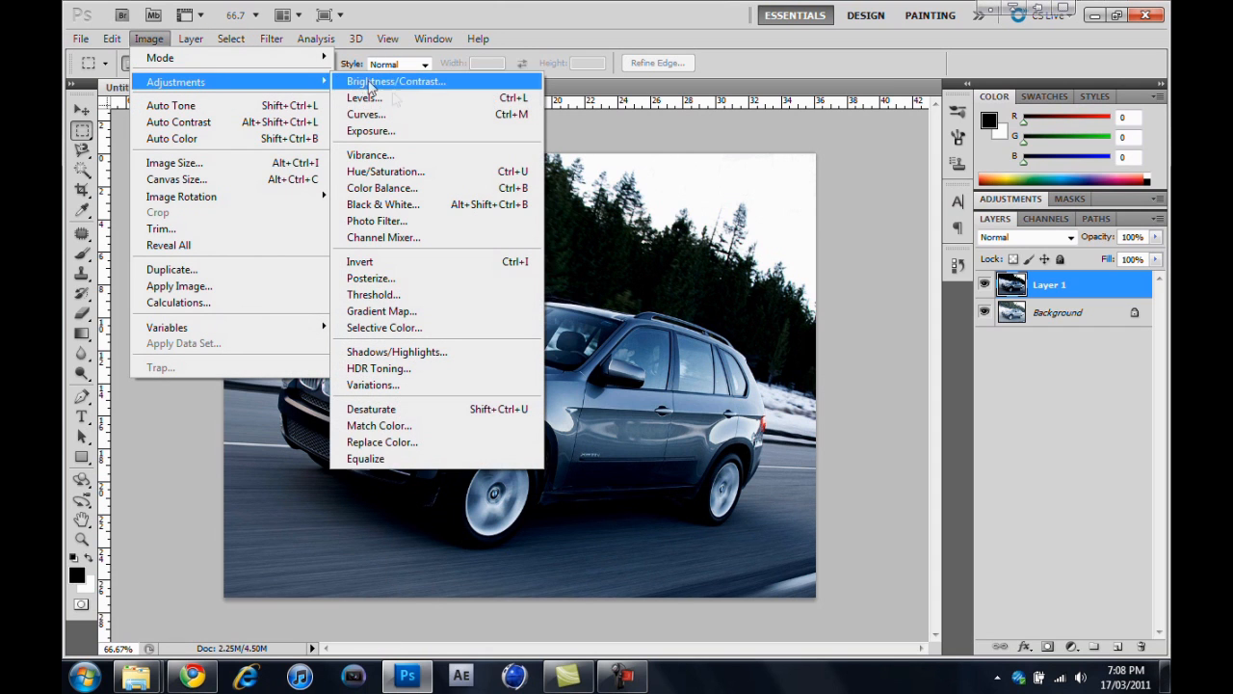
left_click(366, 113)
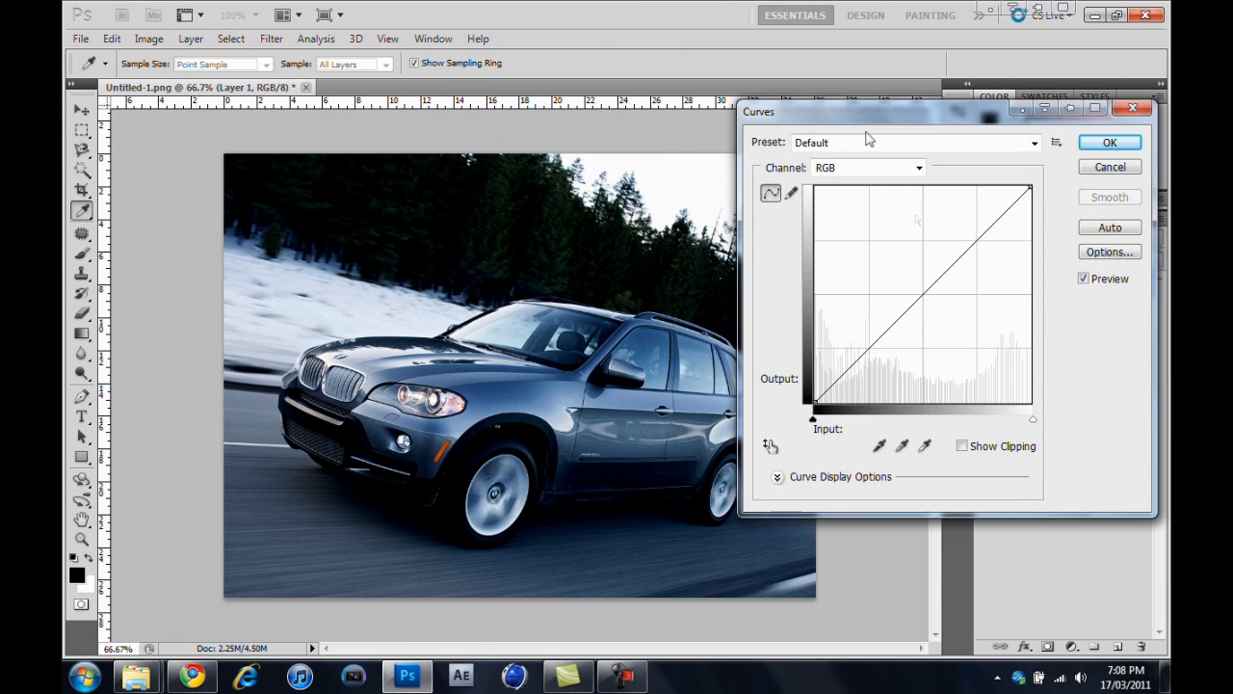
left_click_drag(923, 292, 951, 315)
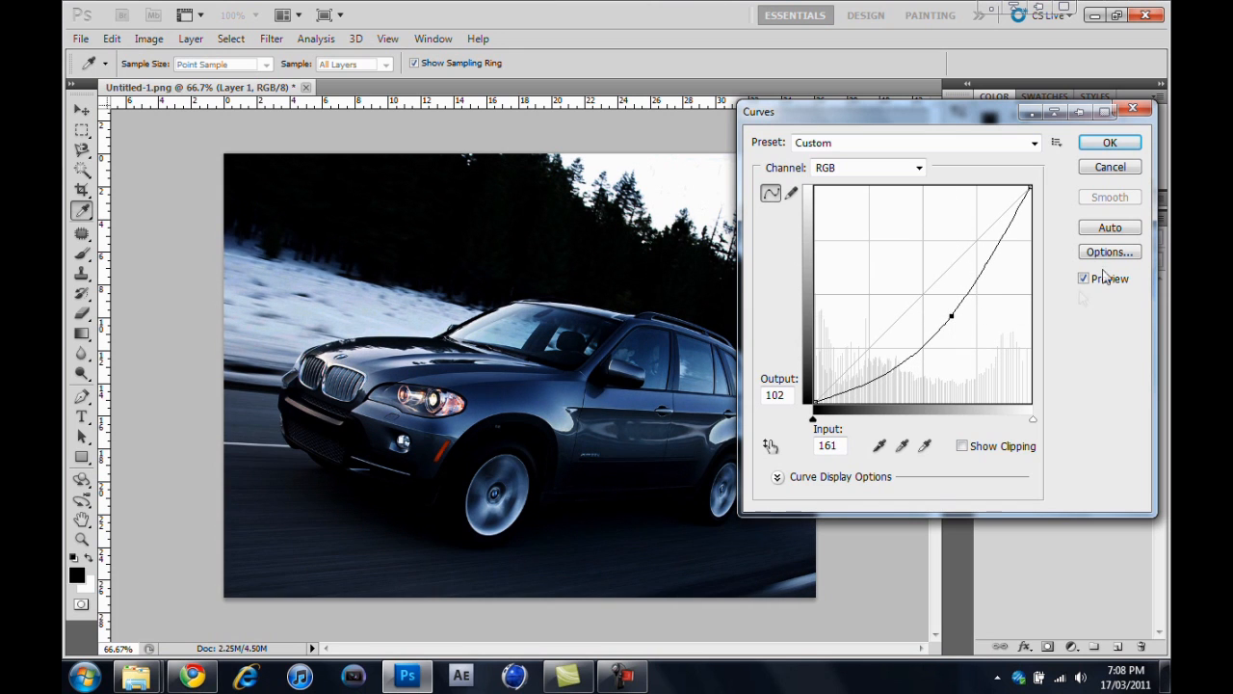
left_click(1110, 143)
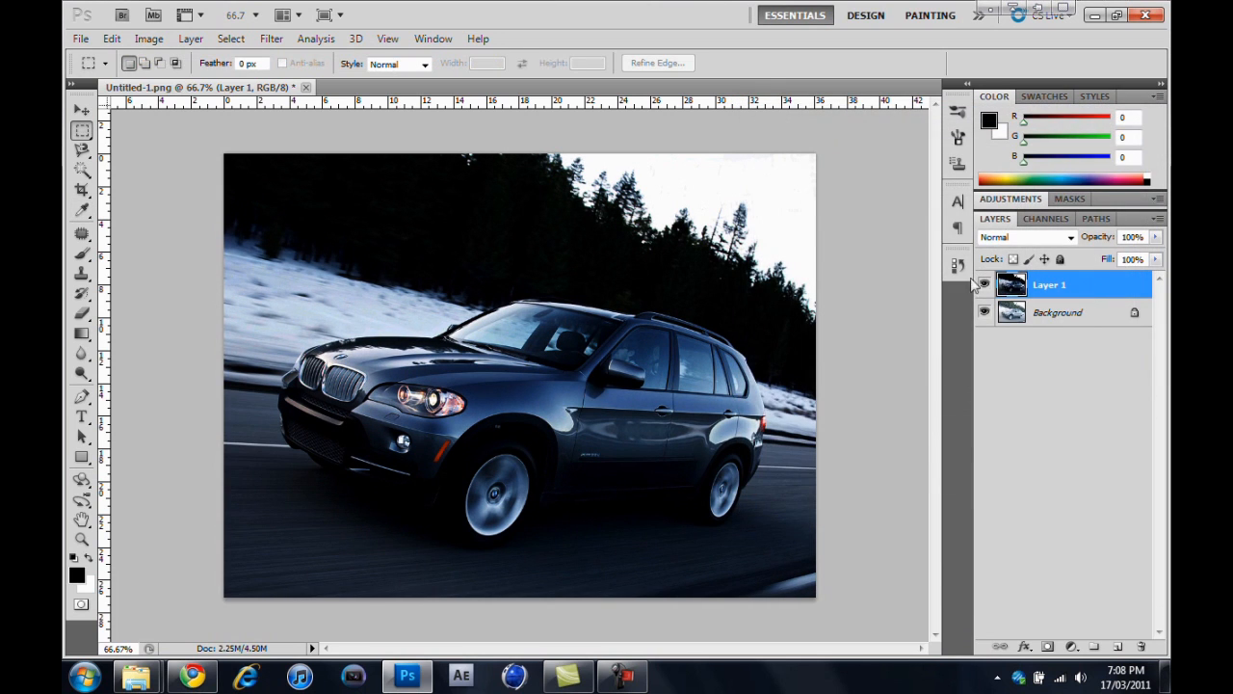
Try an exposure of +0.08 and an offset of +0.5000 on Layer 1, return both to 0, and close the Exposure adjustment
left_click(149, 39)
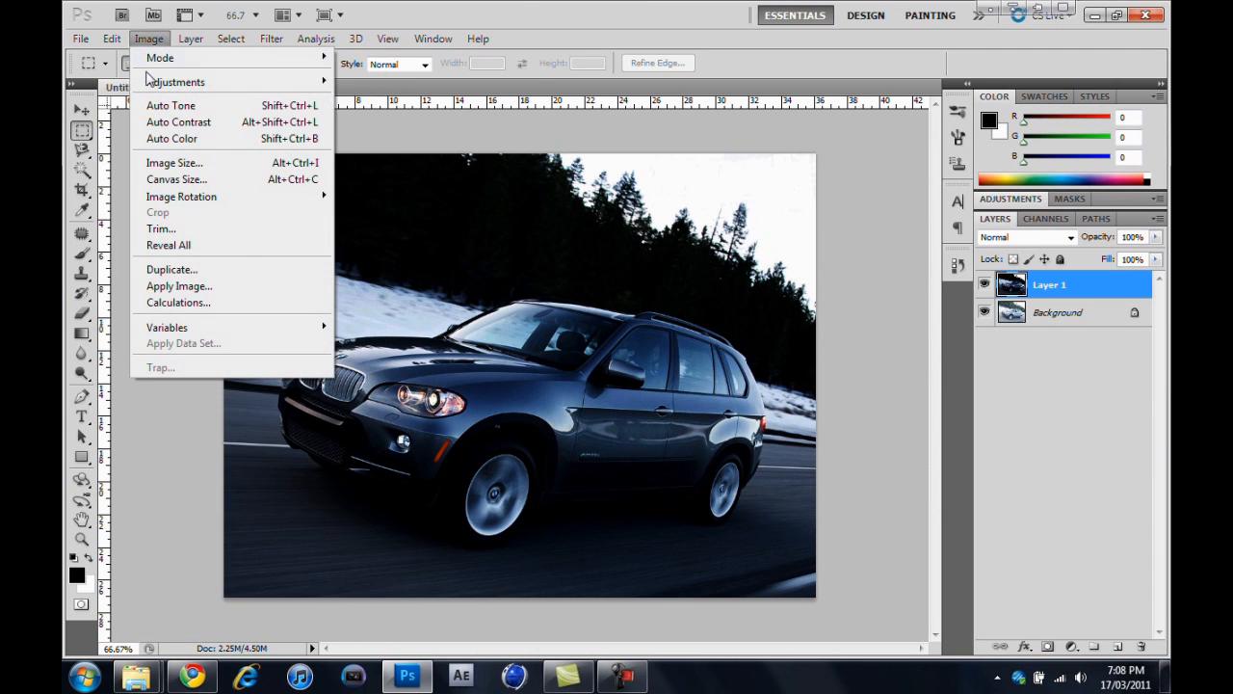
mouse_move(157, 83)
left_click(468, 133)
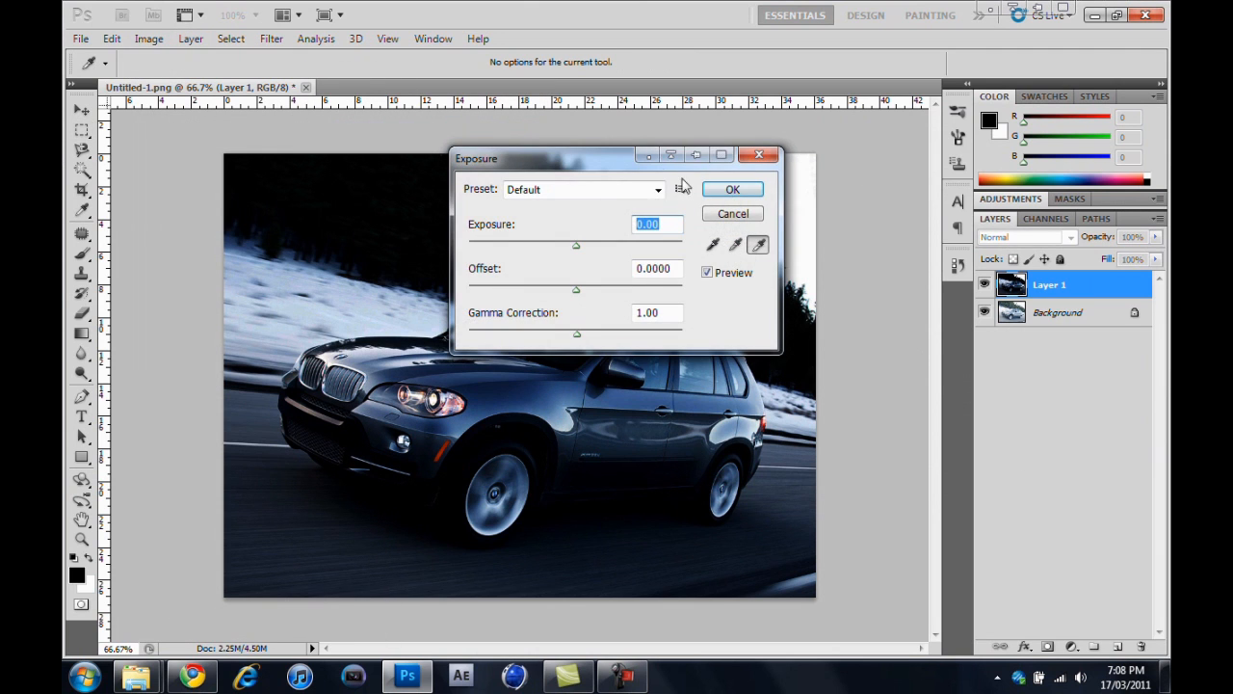
left_click_drag(668, 170, 1038, 187)
mouse_move(955, 263)
left_mouse_down()
mouse_move(999, 265)
mouse_move(826, 270)
mouse_move(1160, 266)
mouse_move(1023, 260)
mouse_move(954, 272)
left_mouse_up()
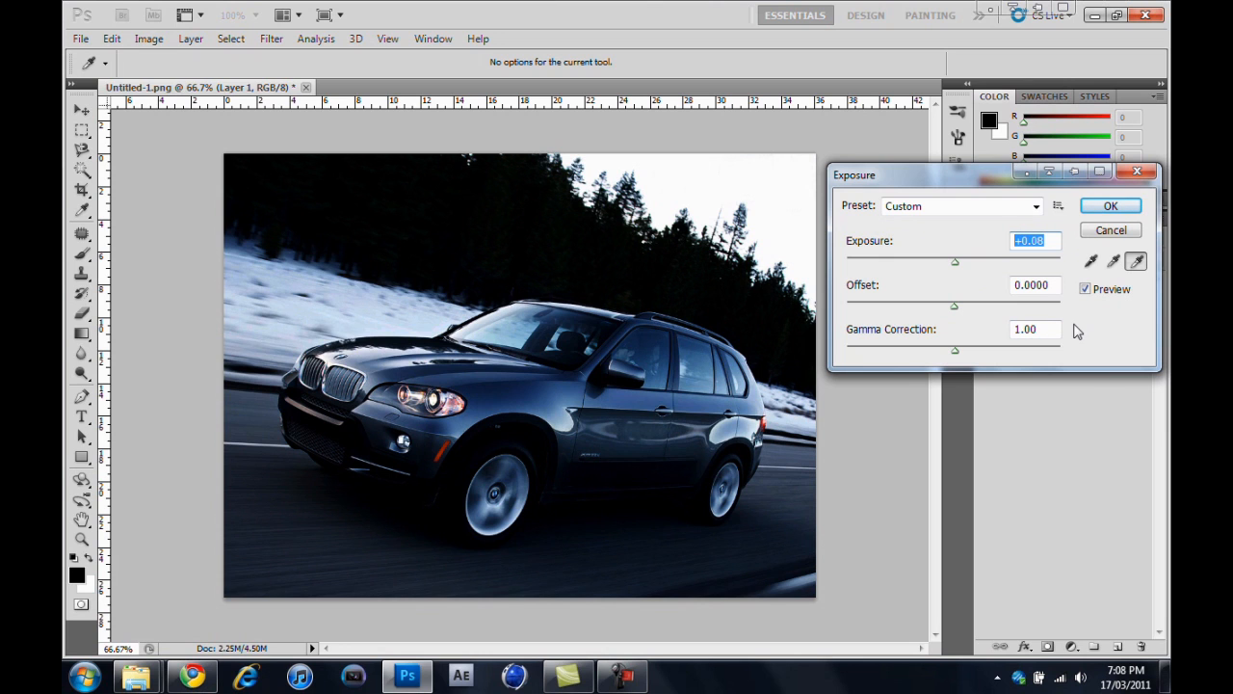
left_click_drag(954, 314, 1128, 311)
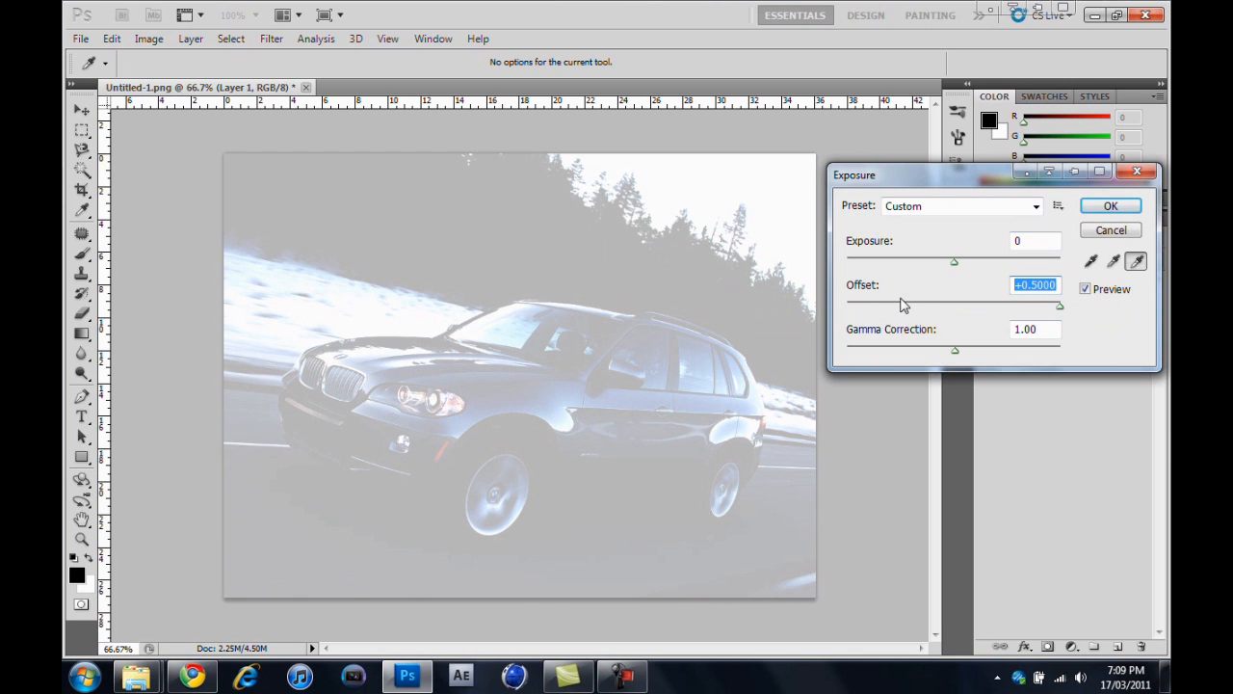
type("0")
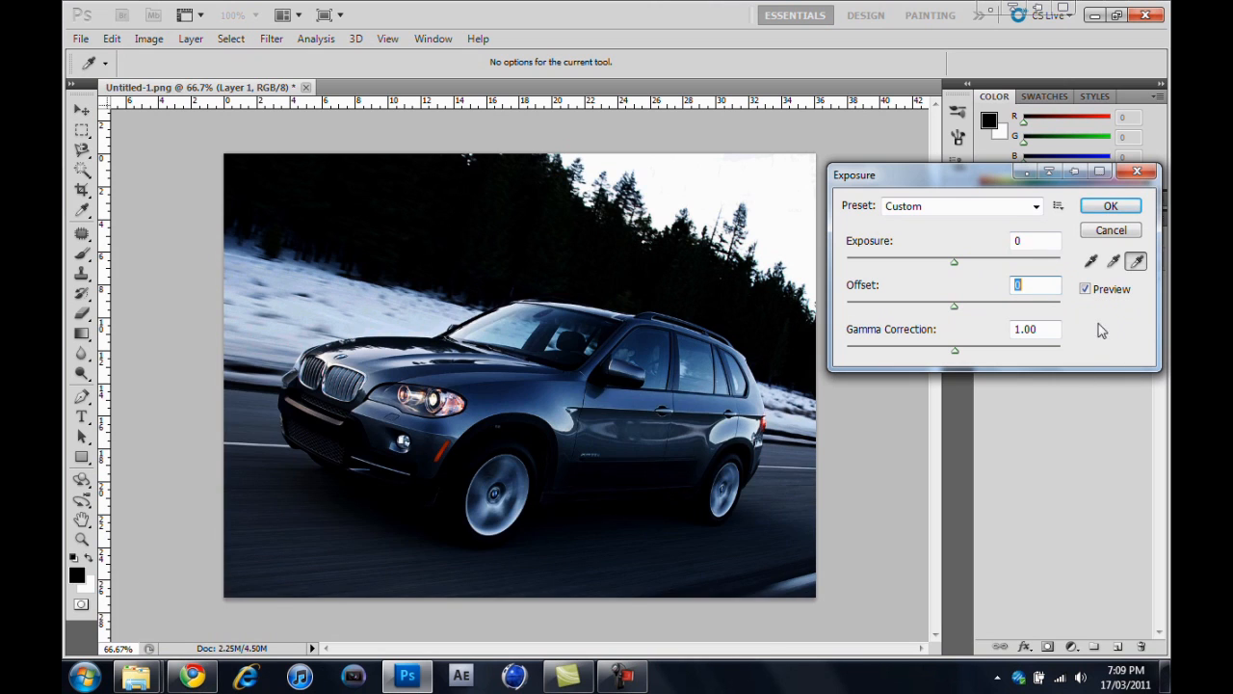
left_click(1111, 205)
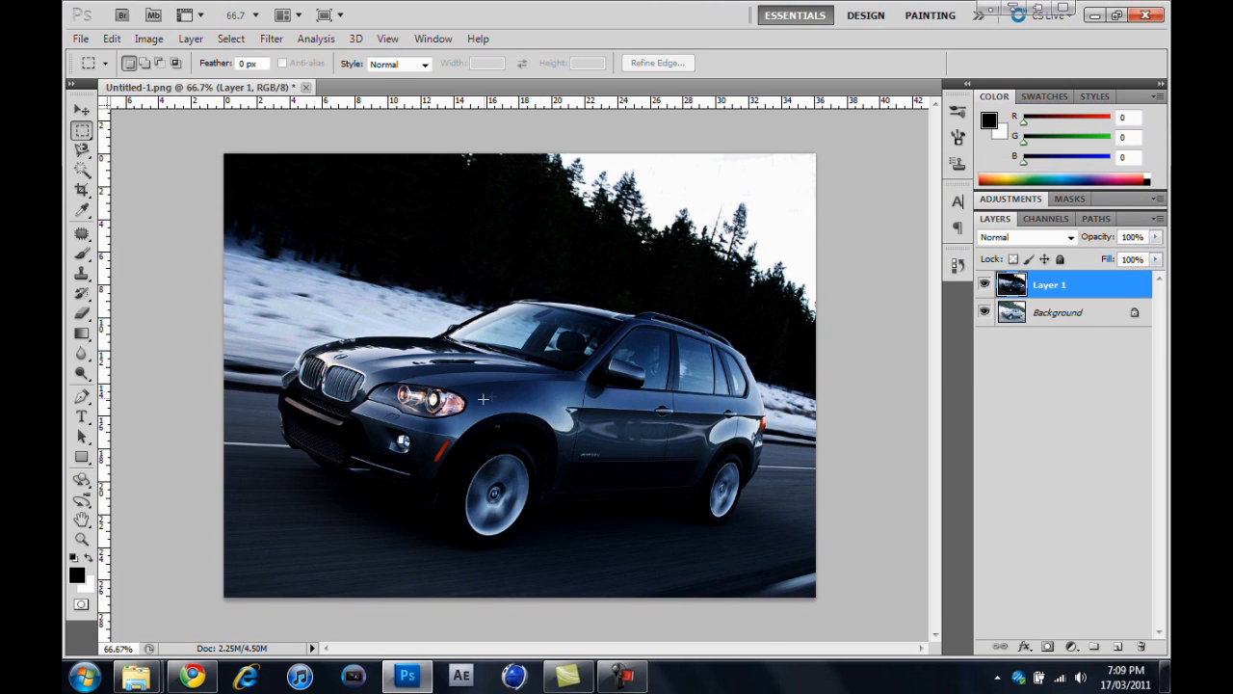
left_click_drag(230, 208, 815, 592)
left_click_drag(361, 616, 193, 627)
key("ctrl+d")
Open the Vibrance adjustment for Layer 1, lower the vibrance to -100, and sample dark colours from the car
left_click(149, 38)
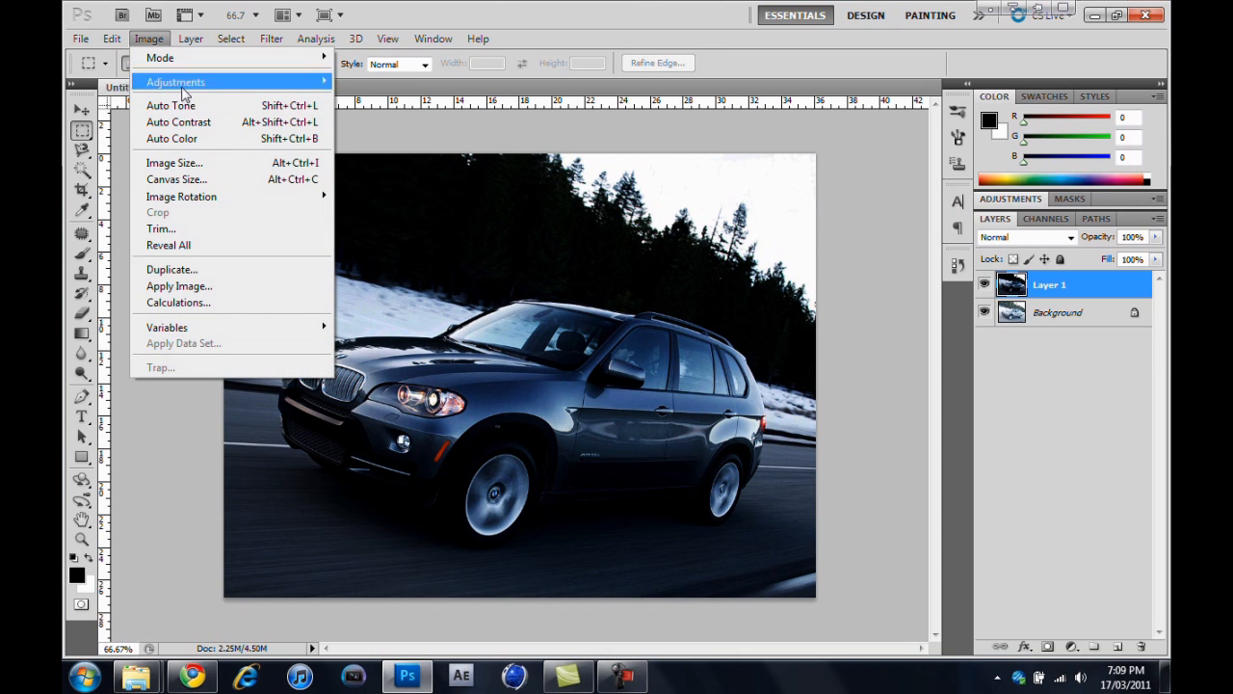
mouse_move(188, 83)
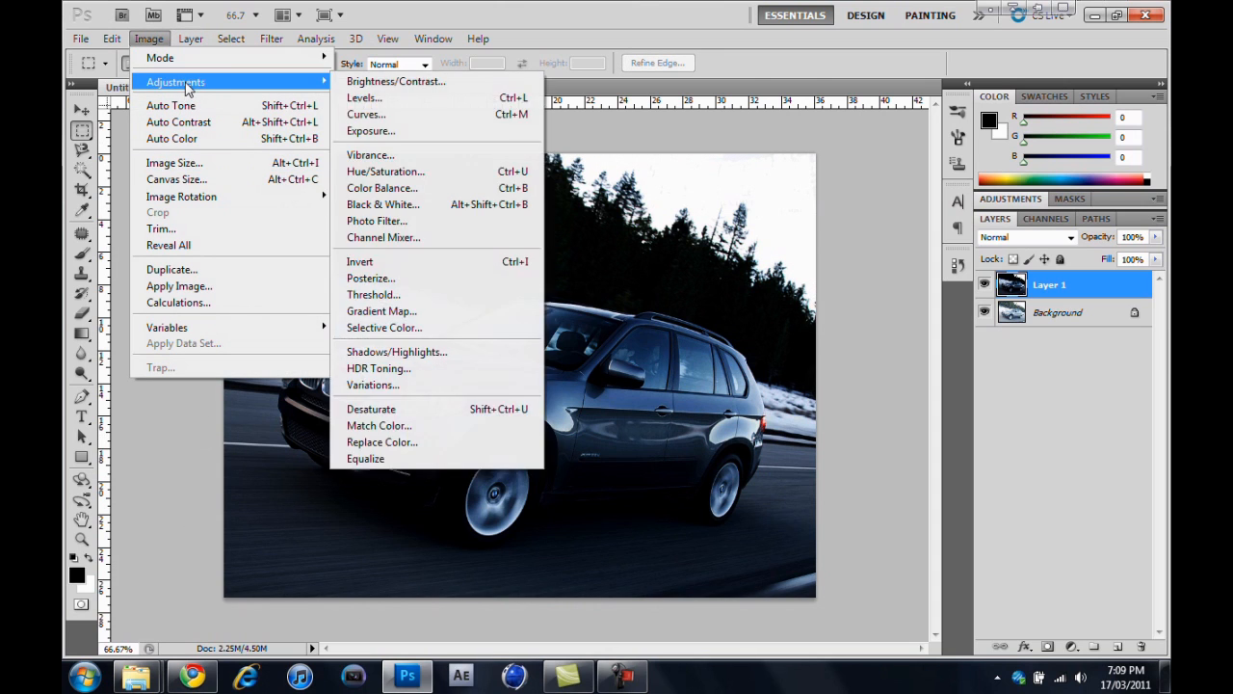
left_click(433, 155)
left_click_drag(940, 206, 753, 172)
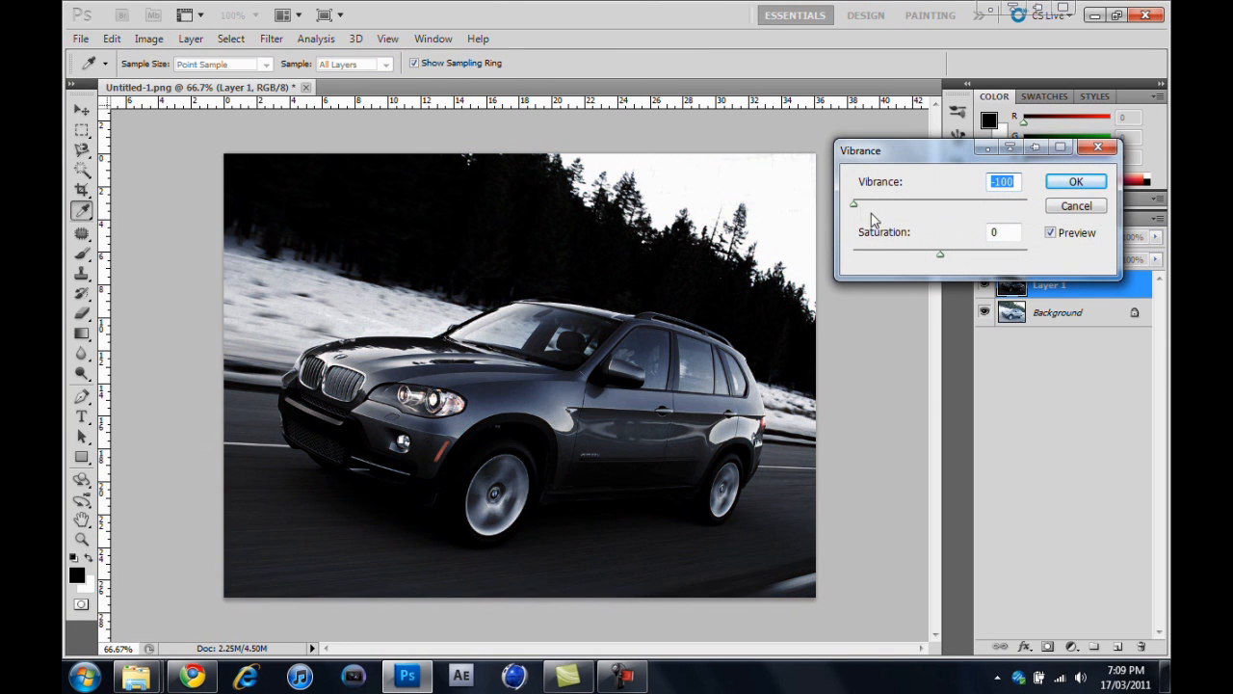
left_click_drag(856, 210, 732, 226)
mouse_move(851, 206)
left_mouse_down()
mouse_move(963, 216)
mouse_move(851, 206)
left_mouse_up()
left_click(480, 404)
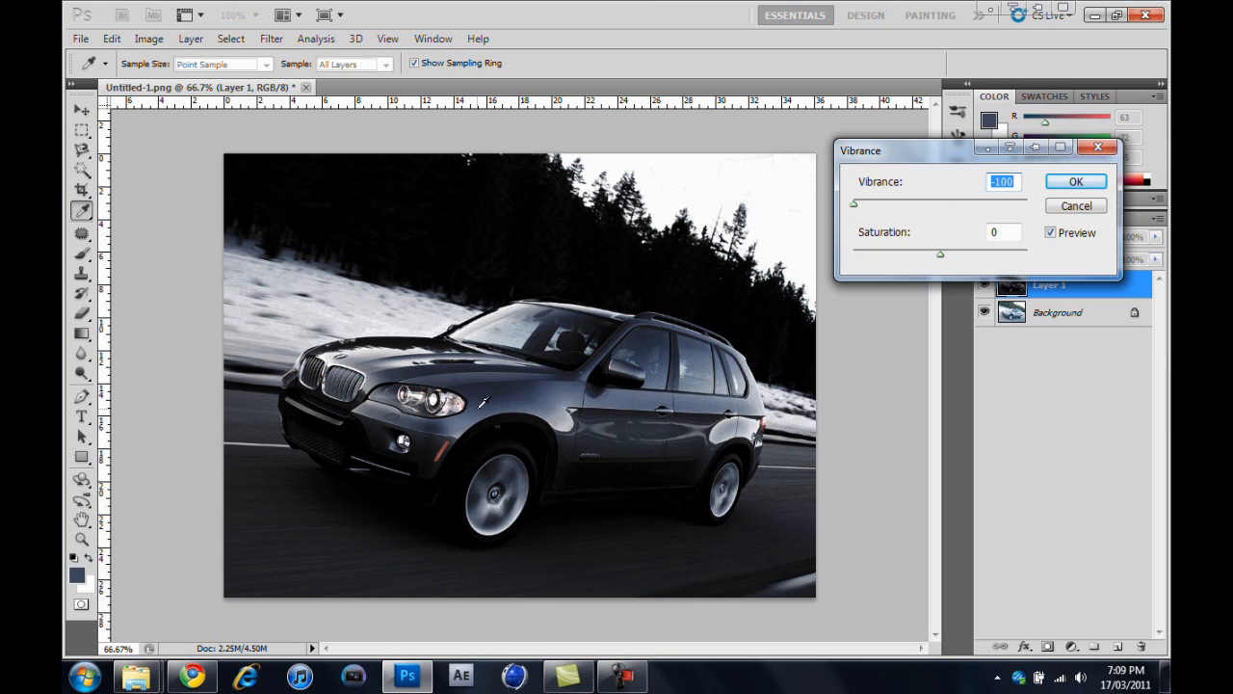
left_click(523, 342)
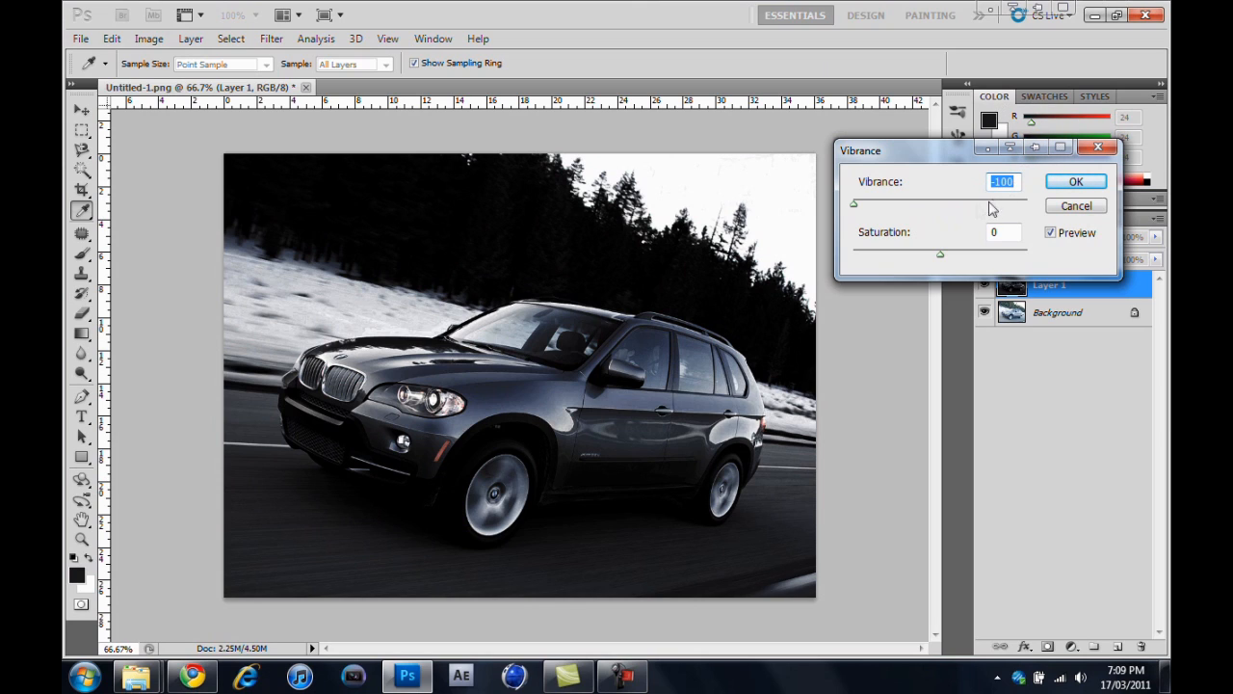
Set the vibrance to -8 and apply the adjustment to Layer 1
left_click_drag(855, 206, 935, 221)
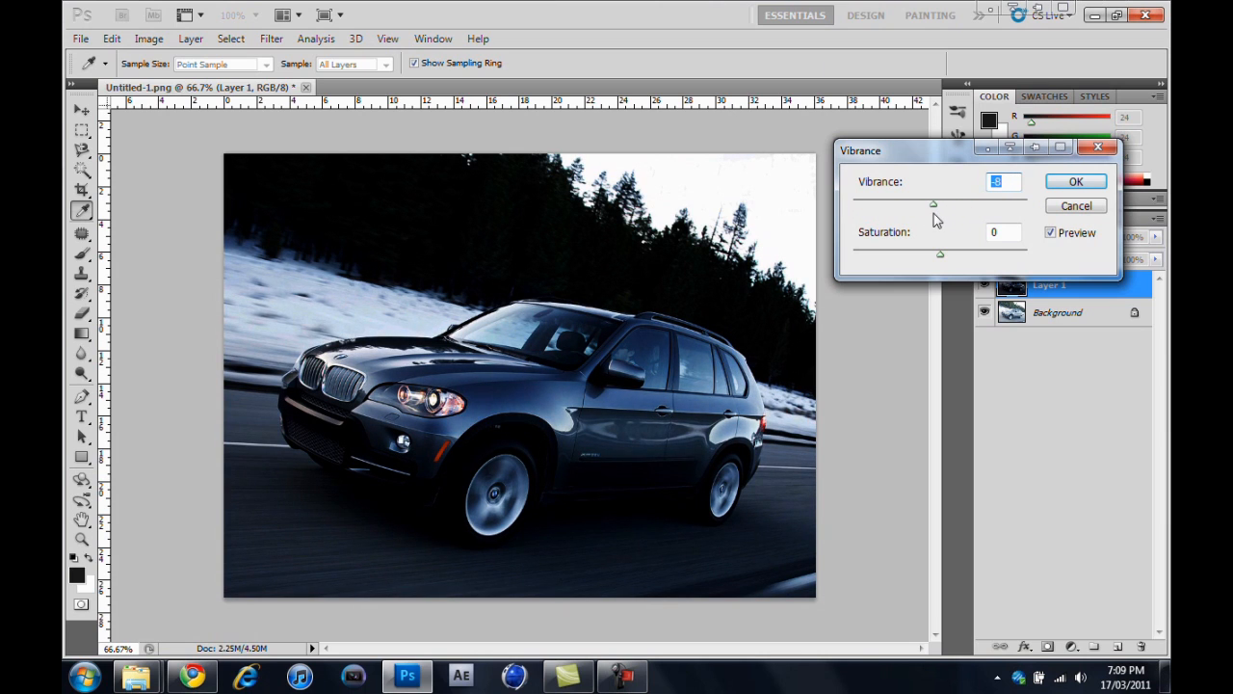
left_click(1061, 185)
key("m")
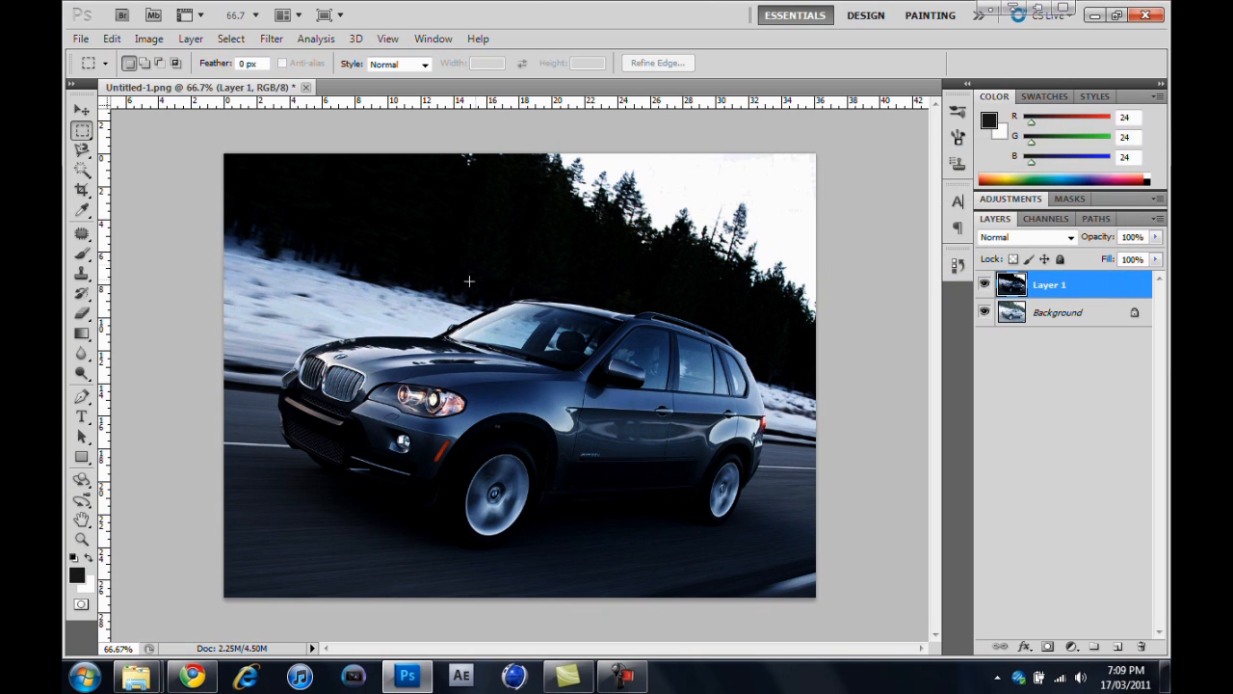
Open Hue/Saturation for Layer 1 and try a hue of +11 with a saturation of -13
left_click(148, 39)
mouse_move(231, 81)
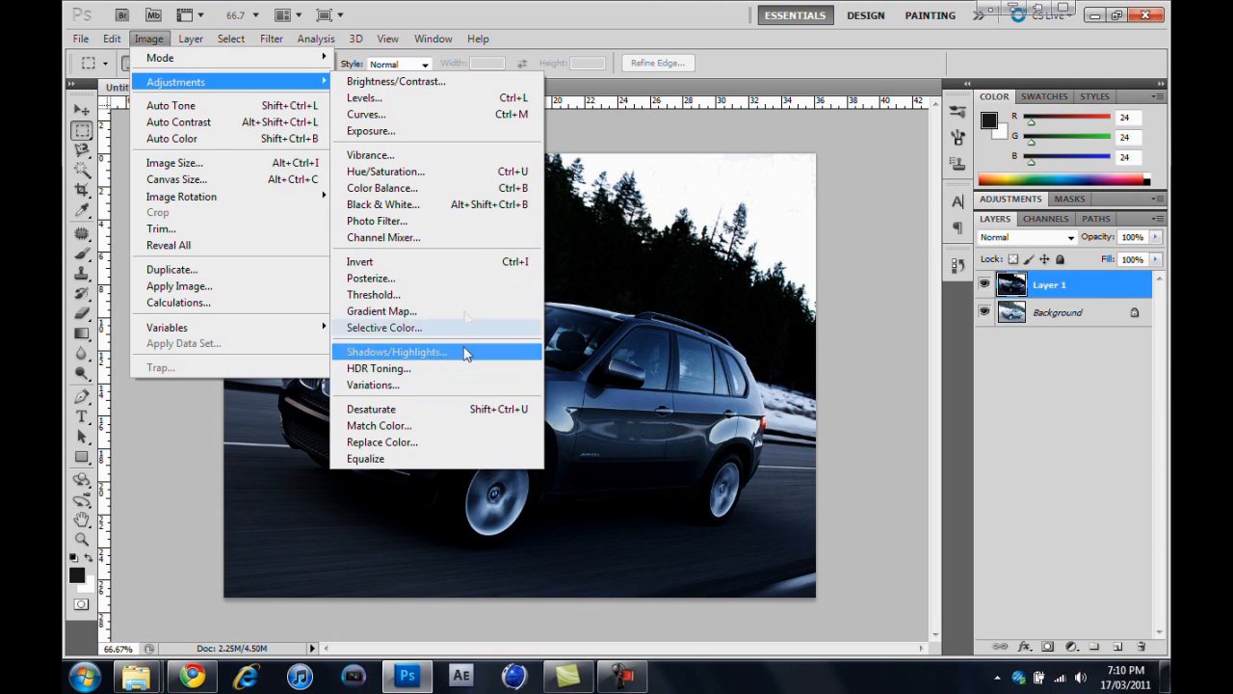
left_click(405, 173)
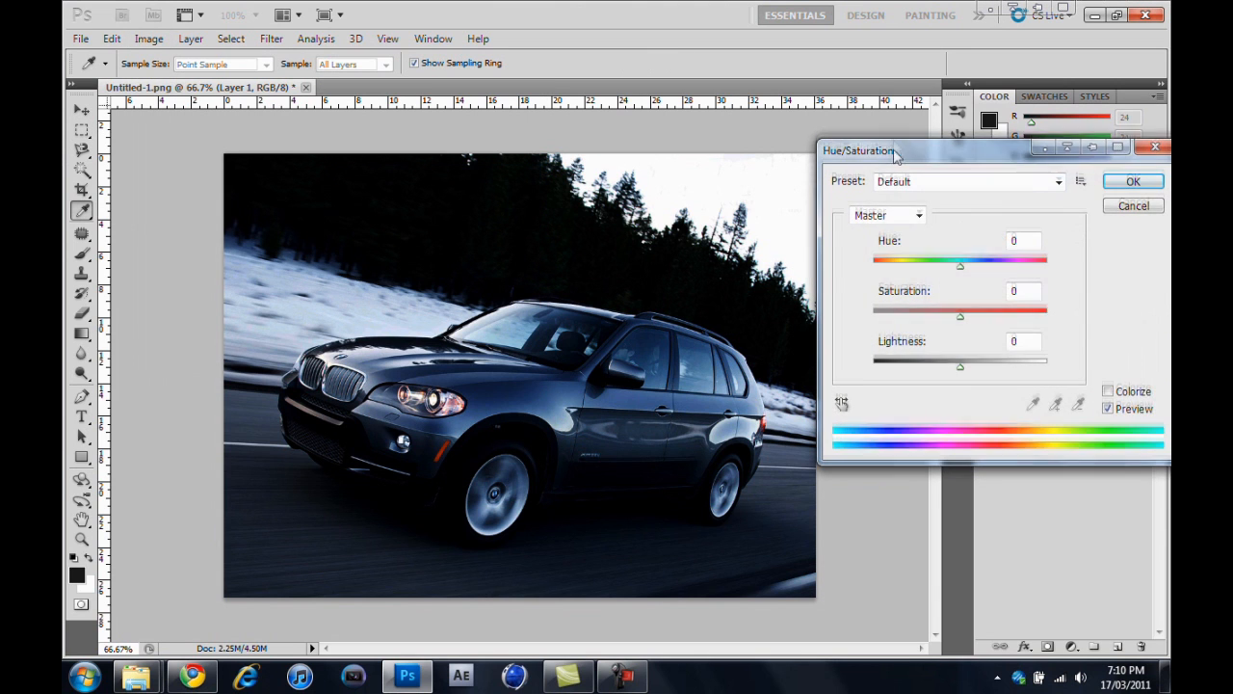
left_click_drag(942, 252, 949, 311)
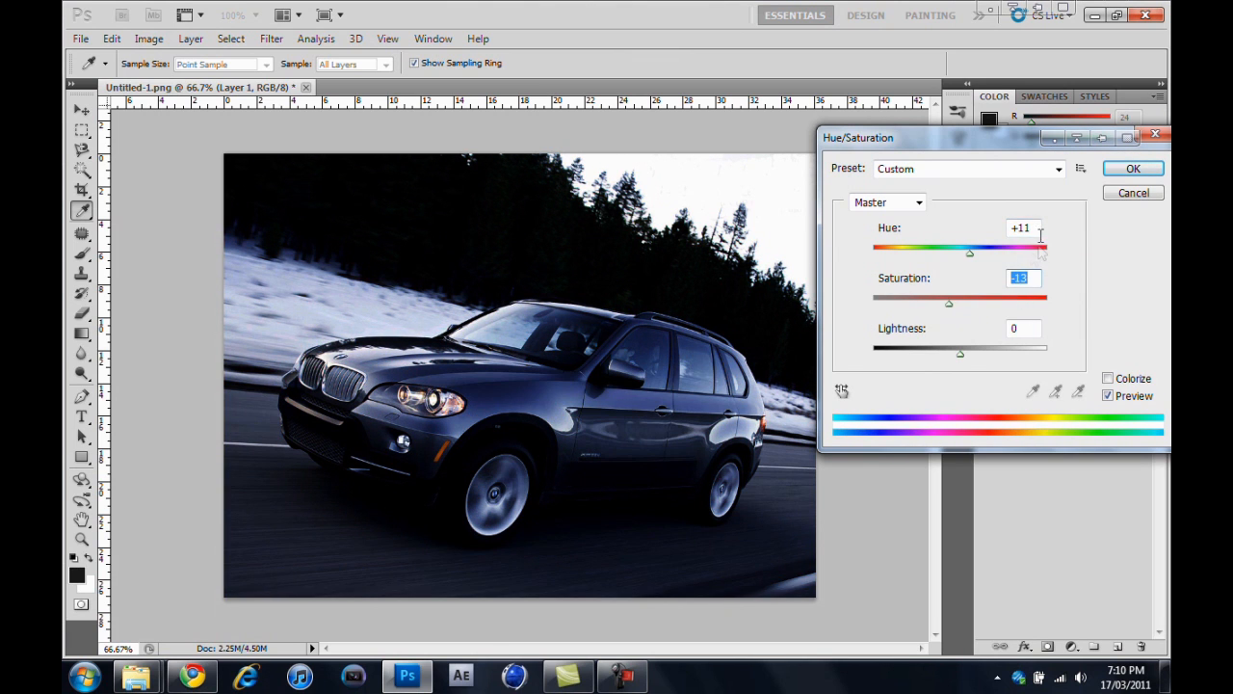
Try a hue of 0, saturation of +13 and lightness of +4, close Hue/Saturation, and deselect Layer 1
left_click_drag(1039, 231, 829, 234)
type("0")
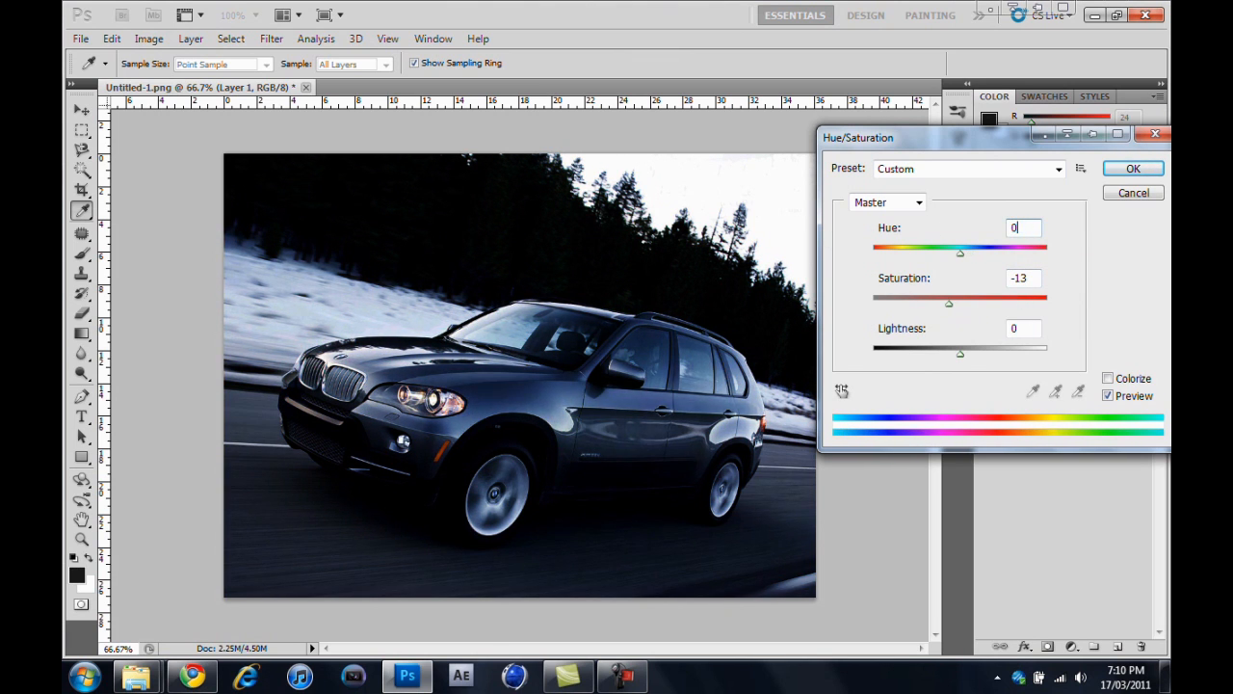
mouse_move(949, 308)
left_mouse_down()
mouse_move(863, 313)
mouse_move(1126, 307)
mouse_move(829, 298)
mouse_move(987, 334)
mouse_move(956, 310)
left_mouse_up()
left_click_drag(960, 310, 973, 312)
mouse_move(955, 358)
left_mouse_down()
mouse_move(944, 360)
mouse_move(968, 362)
left_mouse_up()
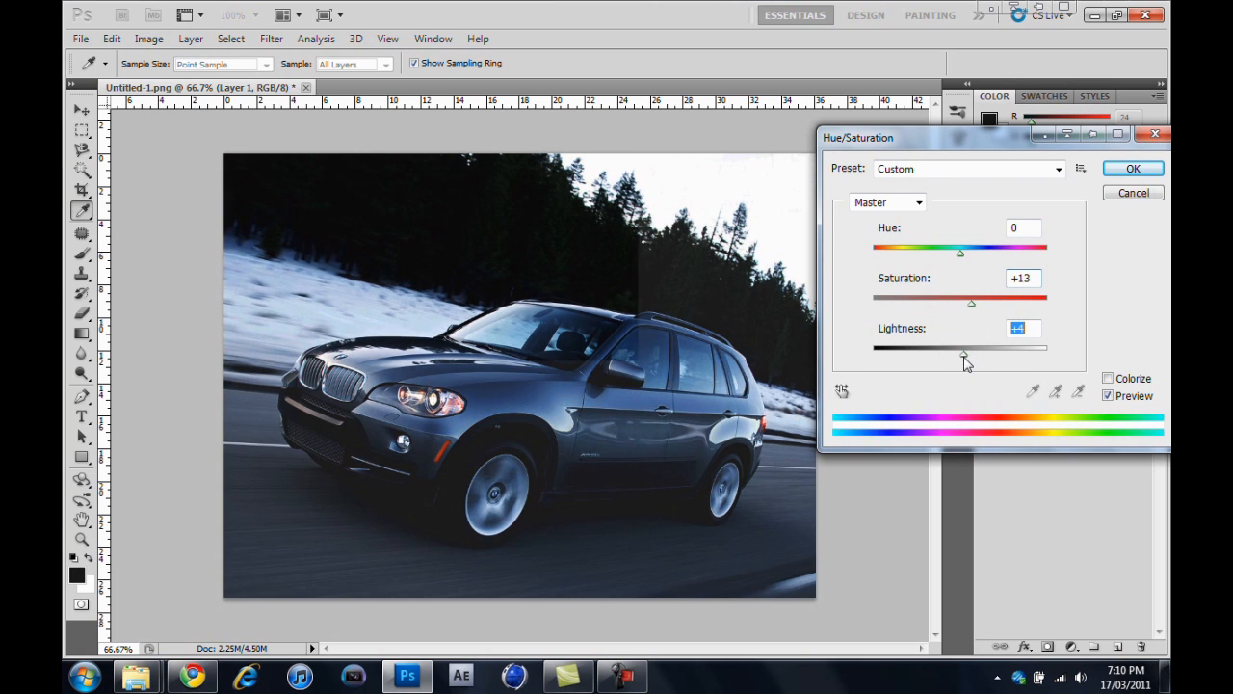
left_click(1133, 169)
left_click(1001, 396)
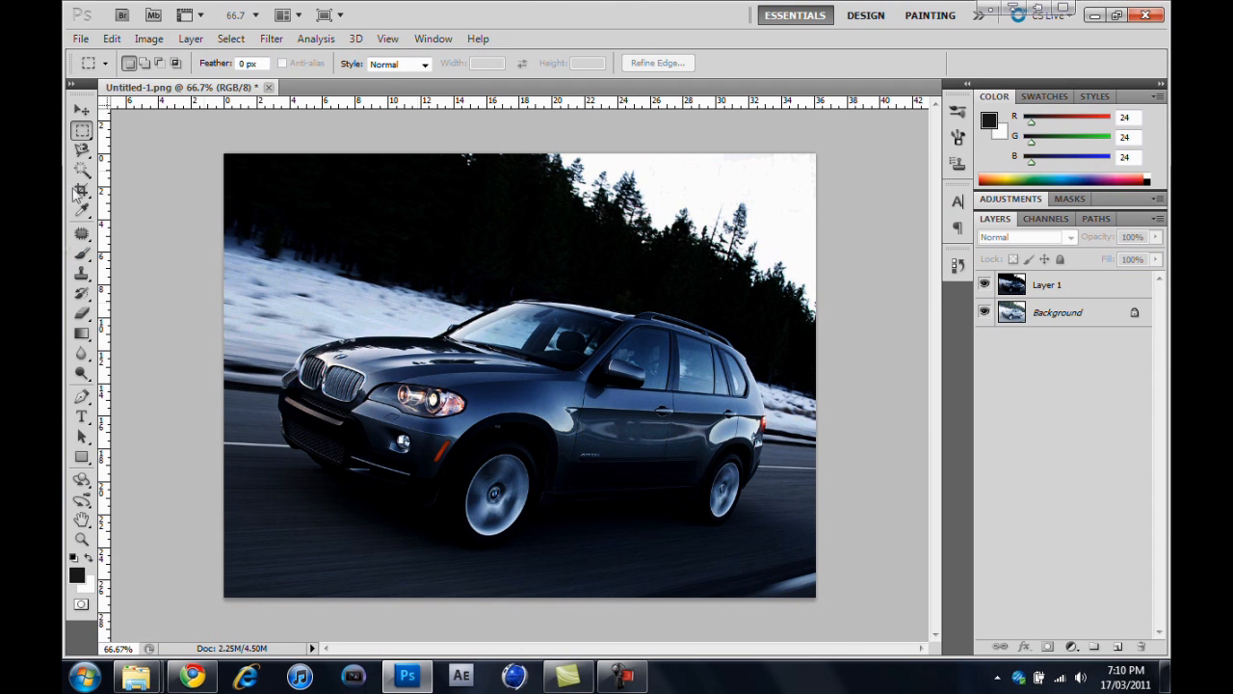
left_click(111, 38)
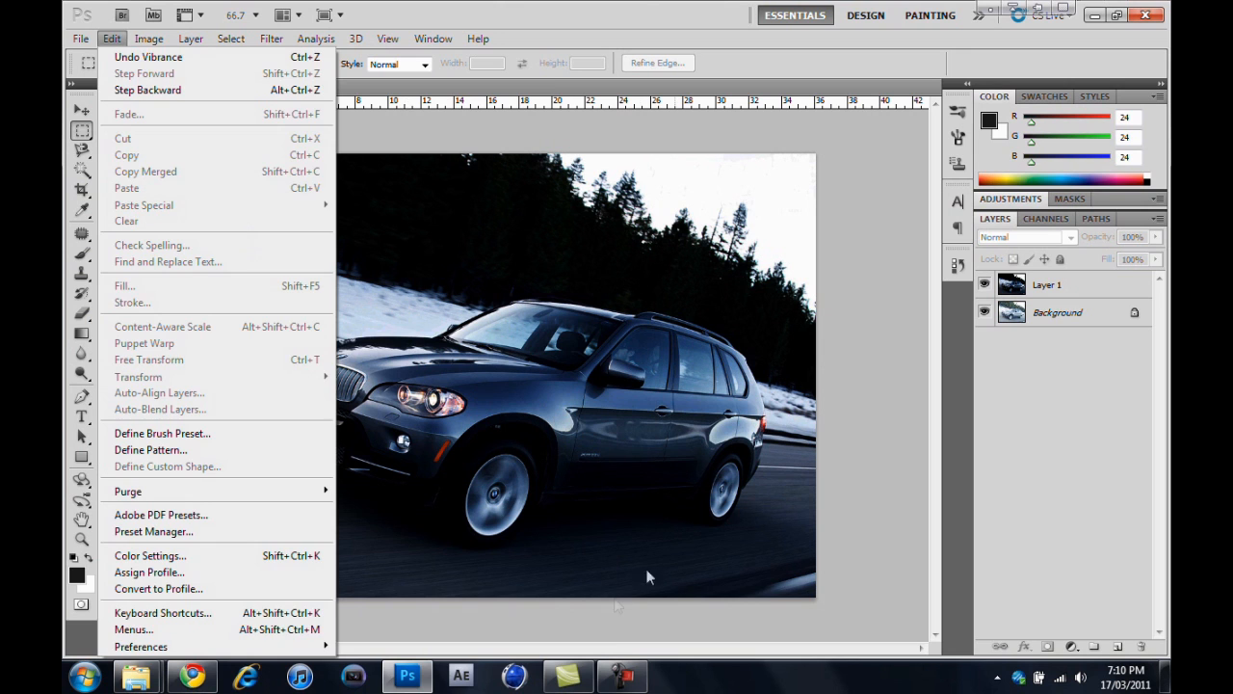
left_click(626, 680)
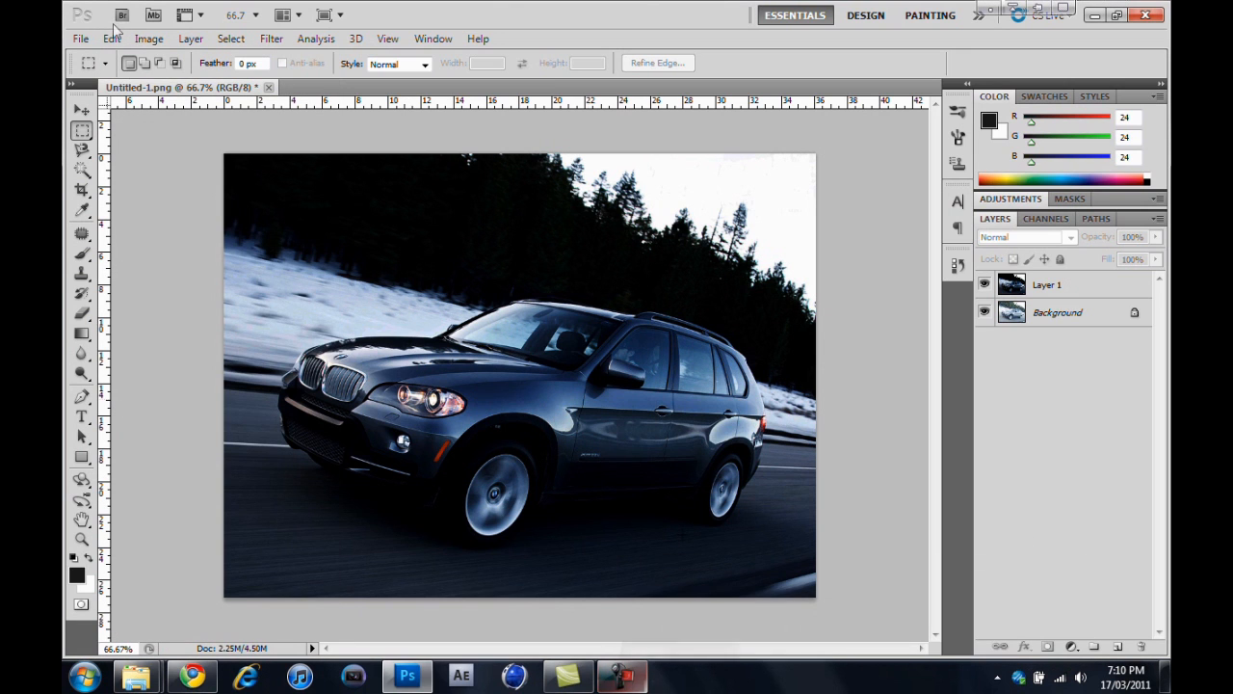
Start opening another image and browse to the Photography folder inside the Pictures library
left_click(80, 38)
left_click(93, 79)
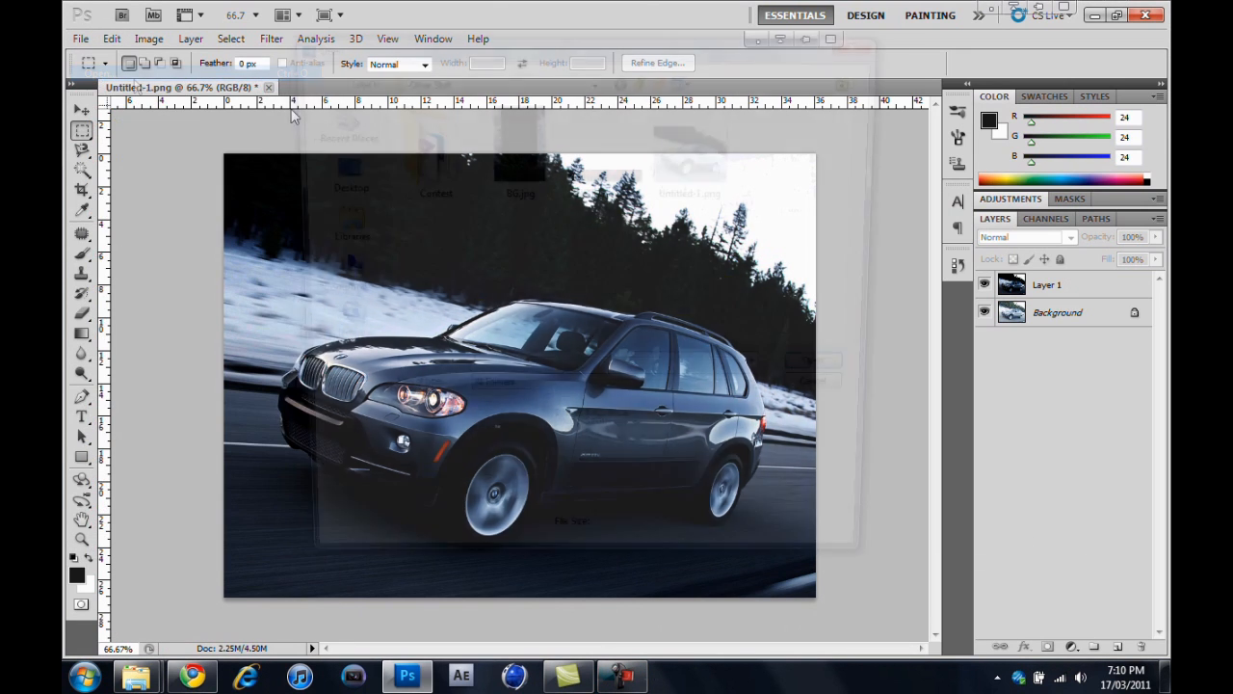
left_click(332, 223)
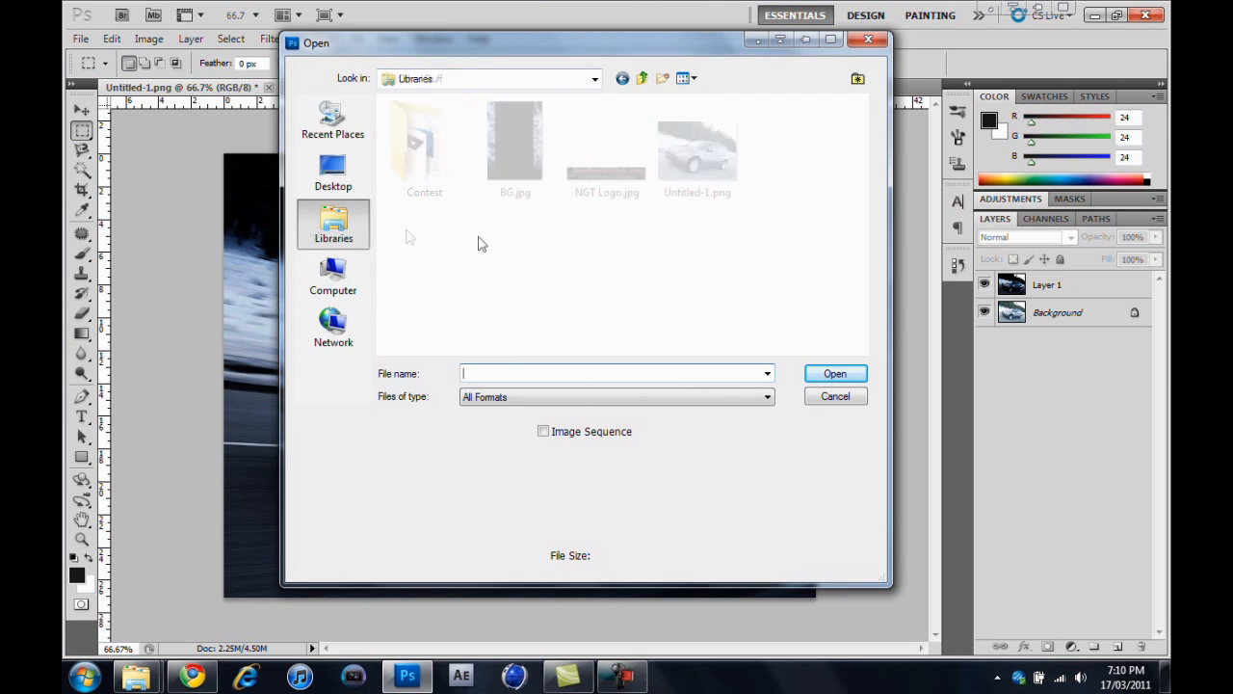
double_click(482, 178)
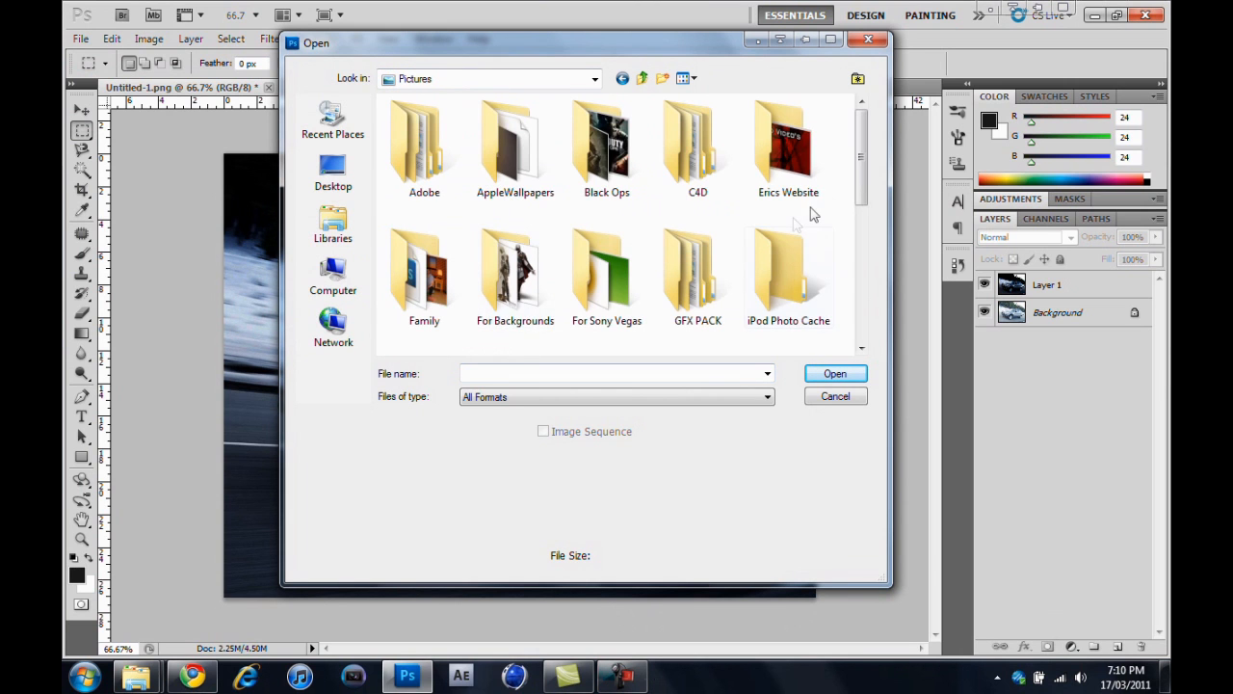
left_click_drag(867, 176, 867, 280)
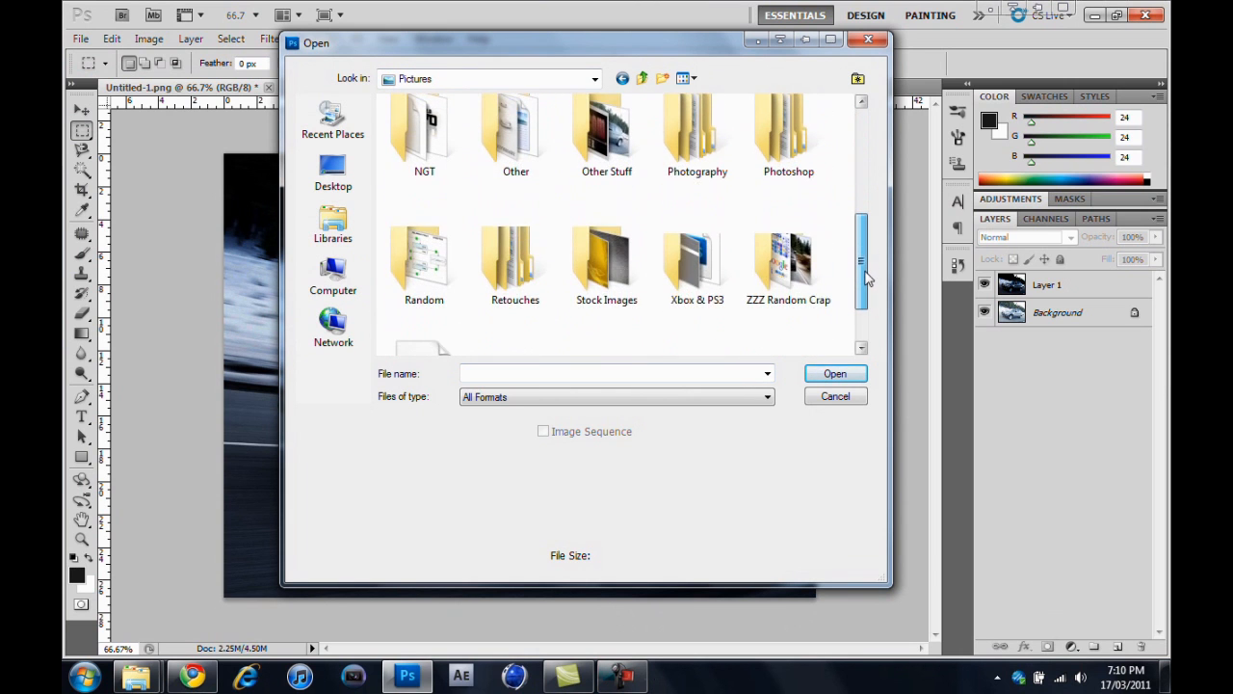
double_click(702, 144)
Look through the first two subfolders of the Photography folder, including Lesson 2, for a photo to open
double_click(439, 154)
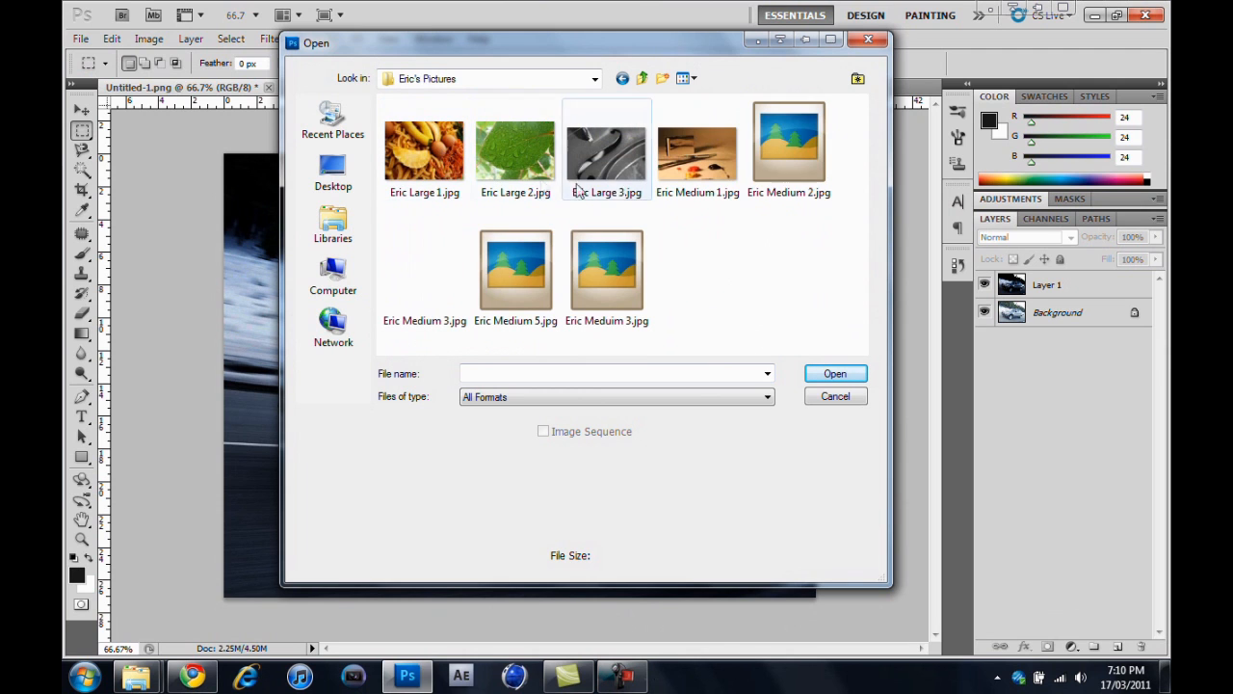
left_click(622, 79)
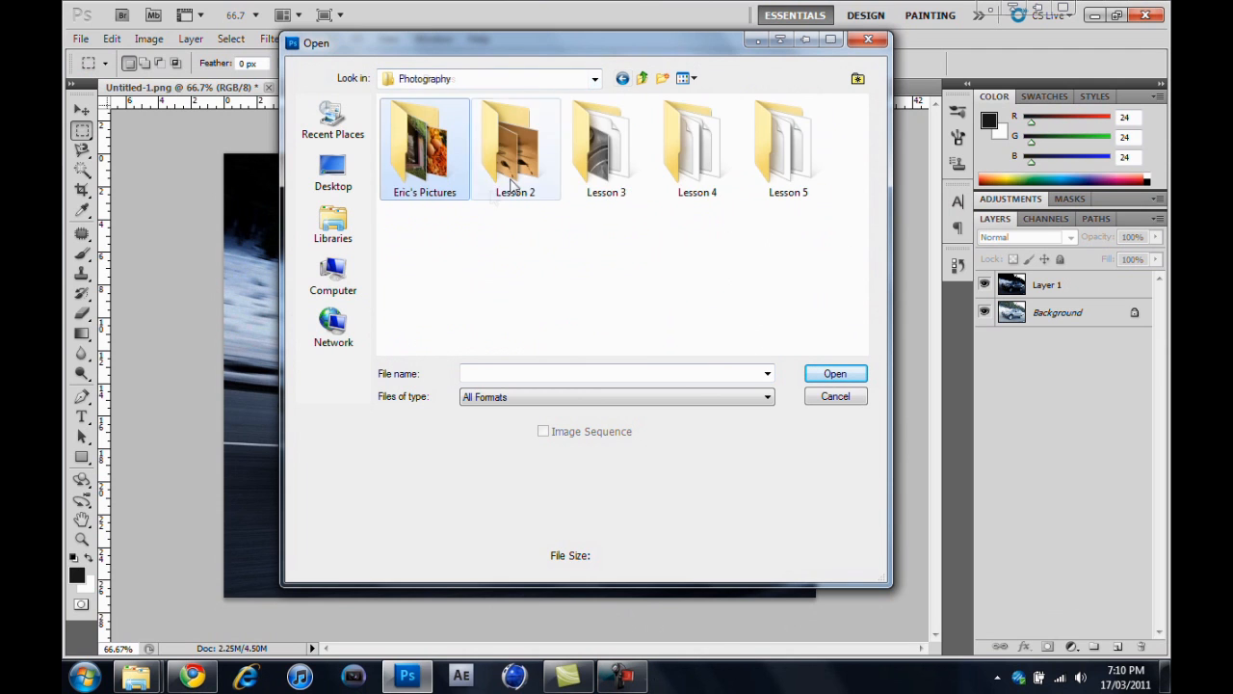
double_click(515, 154)
mouse_move(857, 155)
left_mouse_down()
mouse_move(854, 168)
mouse_move(848, 138)
left_mouse_up()
left_click(643, 78)
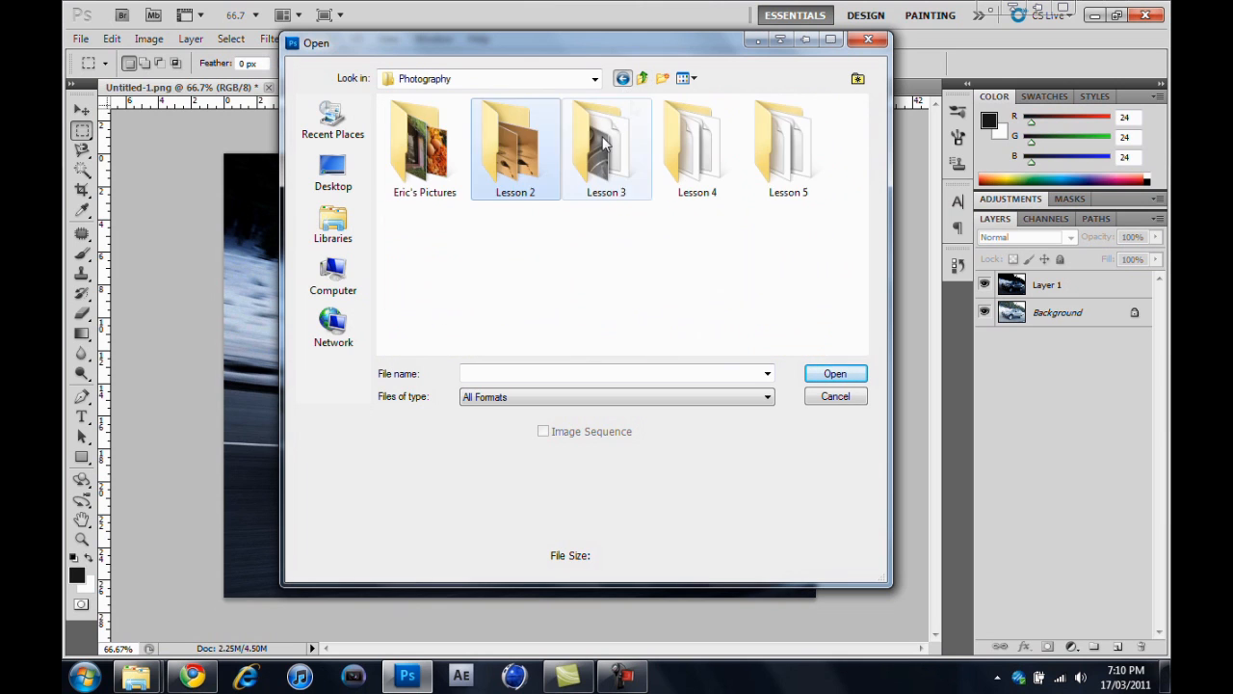
double_click(515, 155)
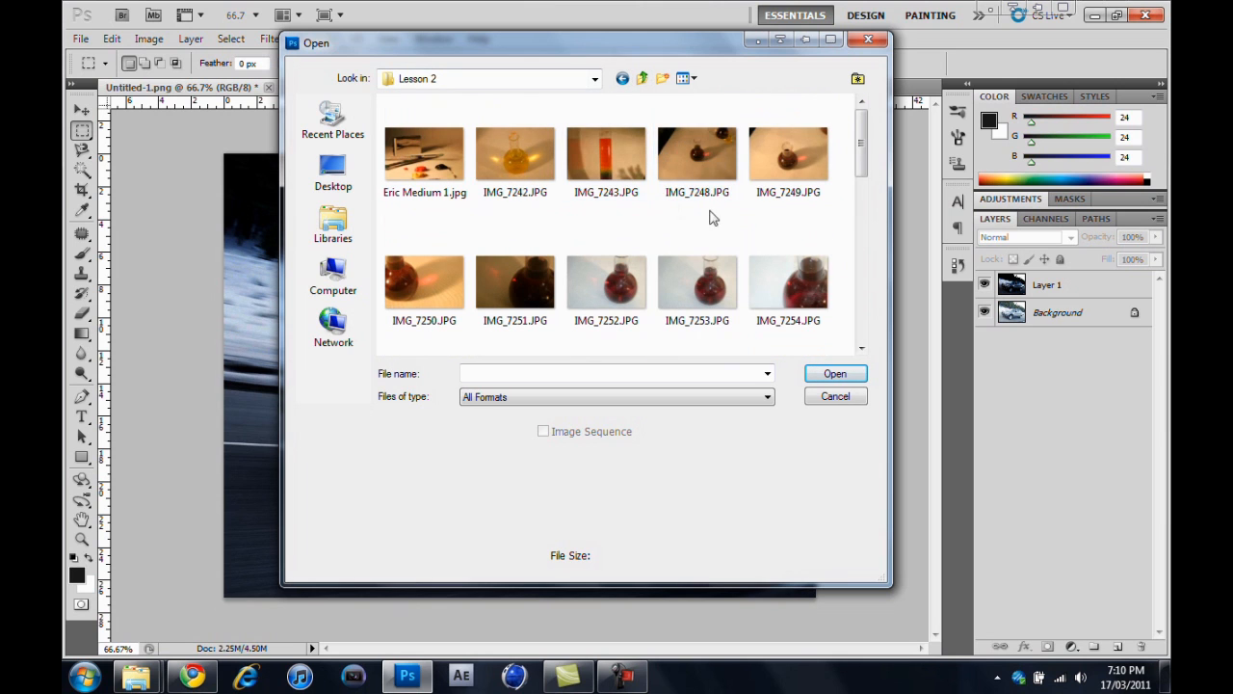
left_click(622, 79)
Open Close up violin 2 awesome.jpg from the Lesson 3 folder
double_click(587, 154)
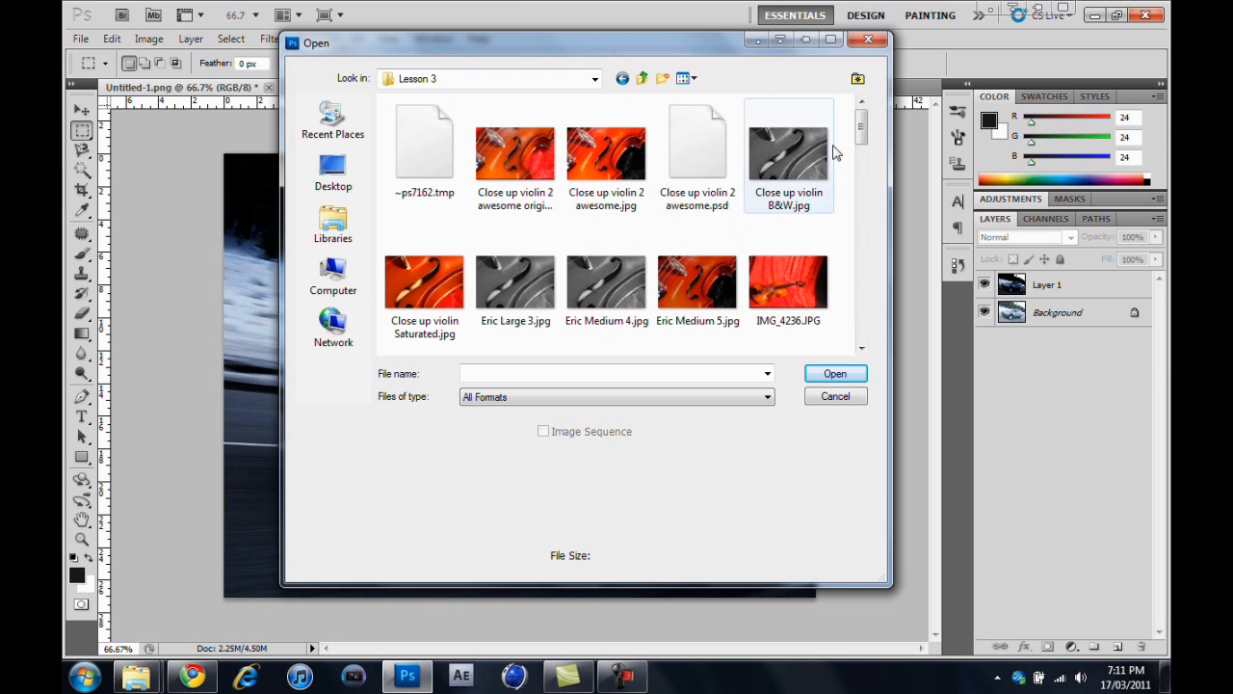
left_click_drag(858, 129, 859, 121)
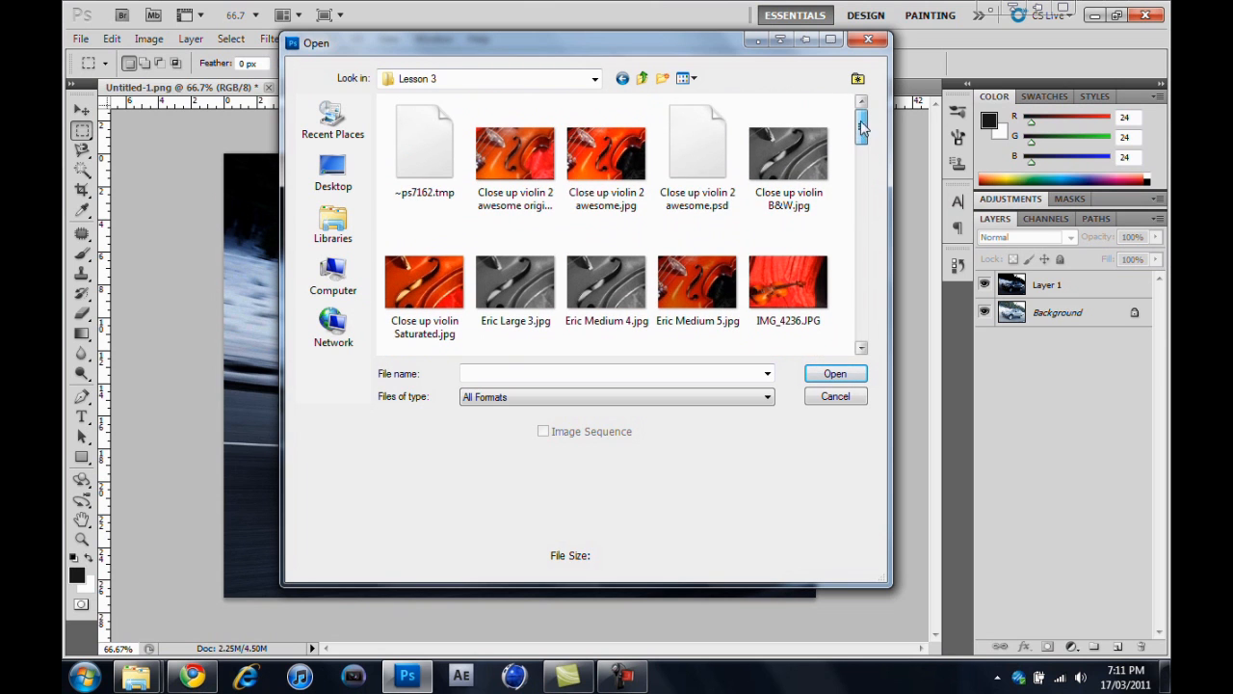
double_click(626, 152)
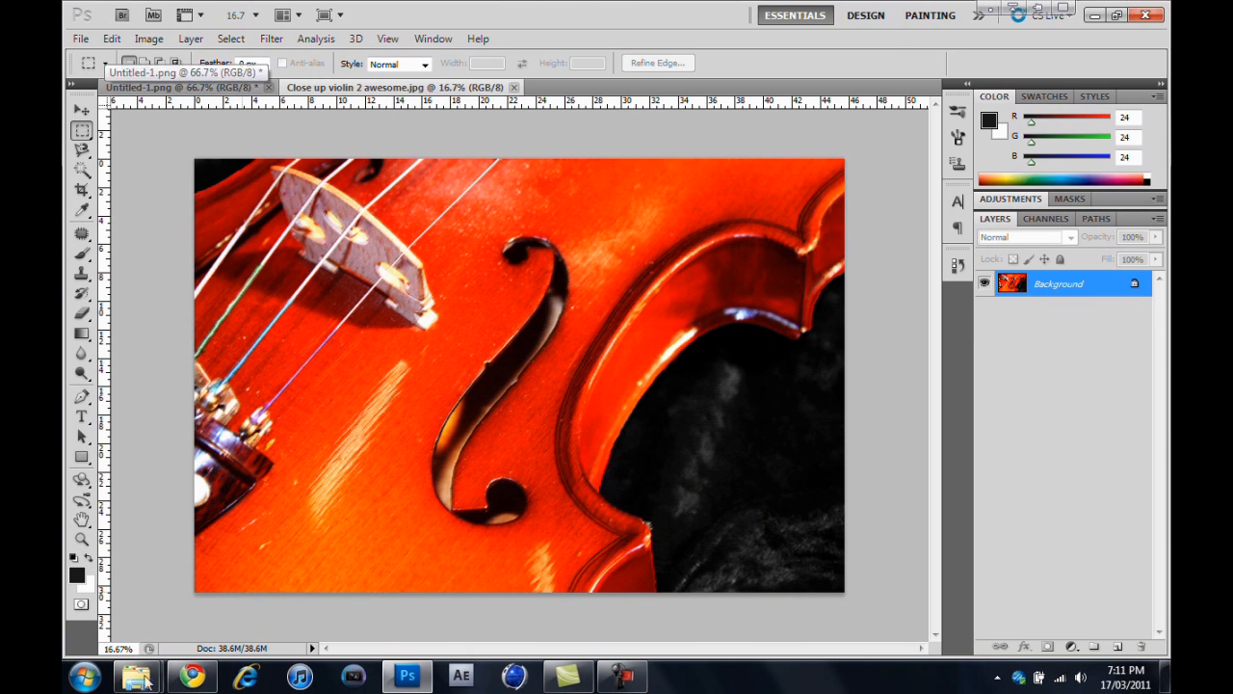
Switch to Windows Explorer and browse to the Lesson 3 folder under Photography in the Pictures library
mouse_move(136, 676)
left_click(362, 583)
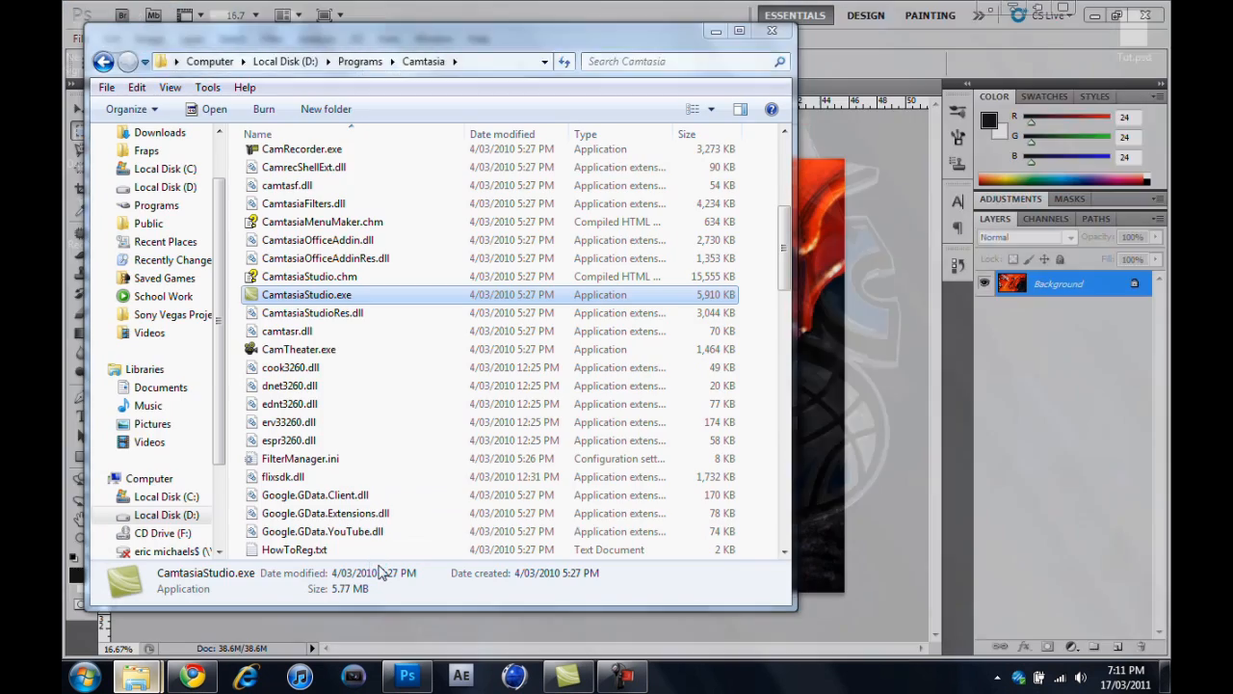
left_click(152, 424)
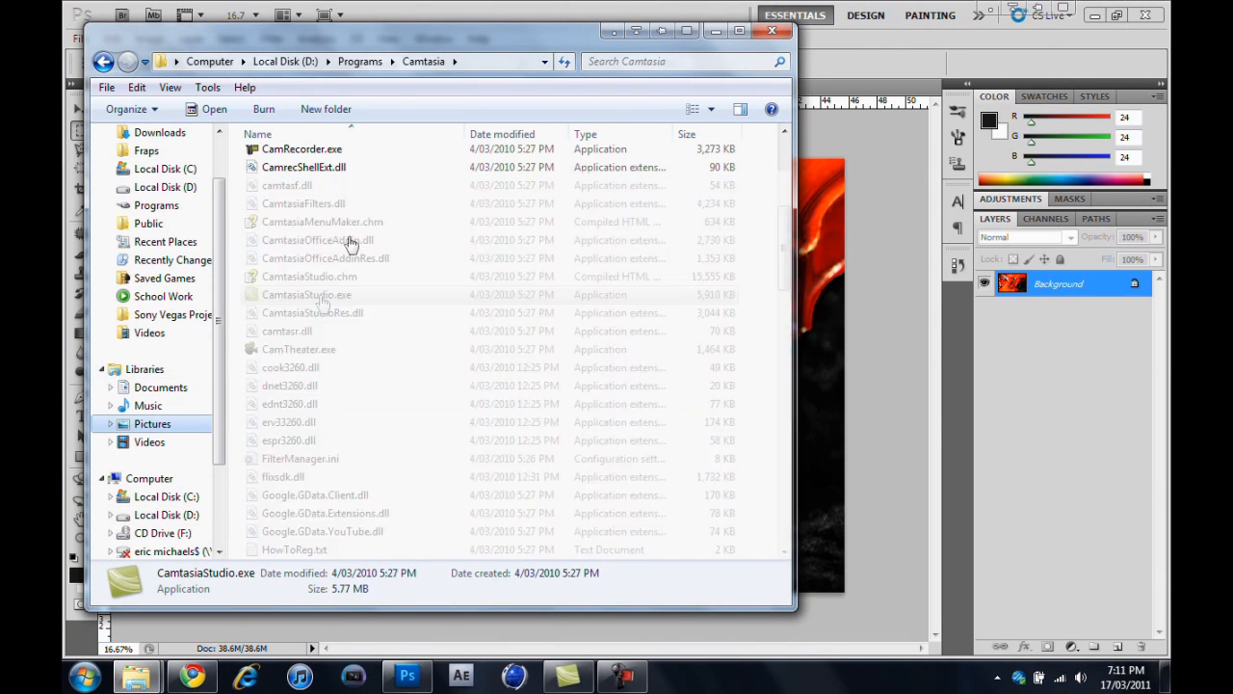
scroll(655, 352, "down", 1)
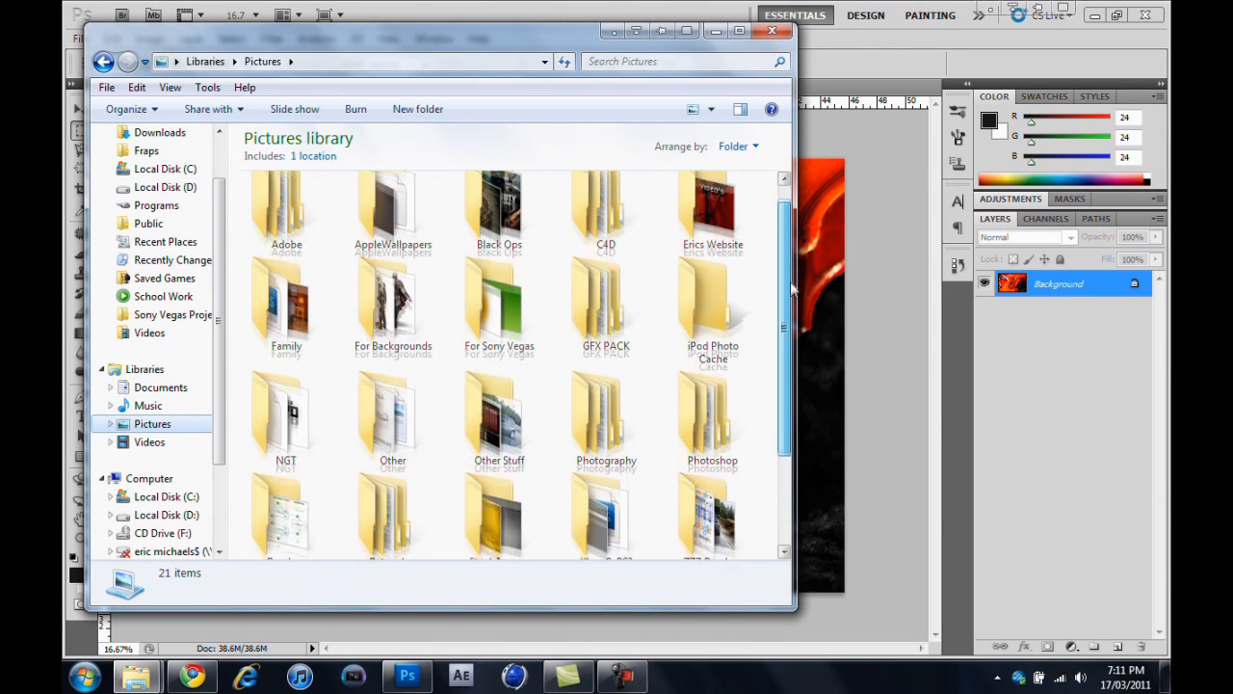
double_click(635, 359)
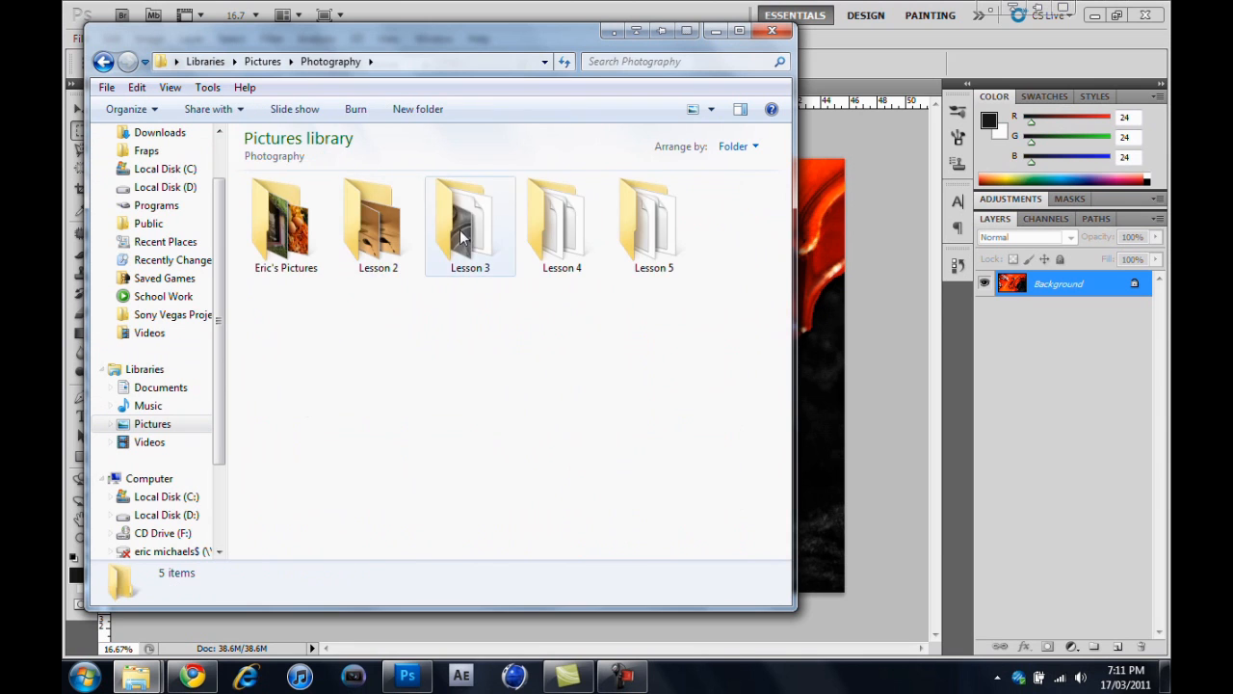
double_click(457, 231)
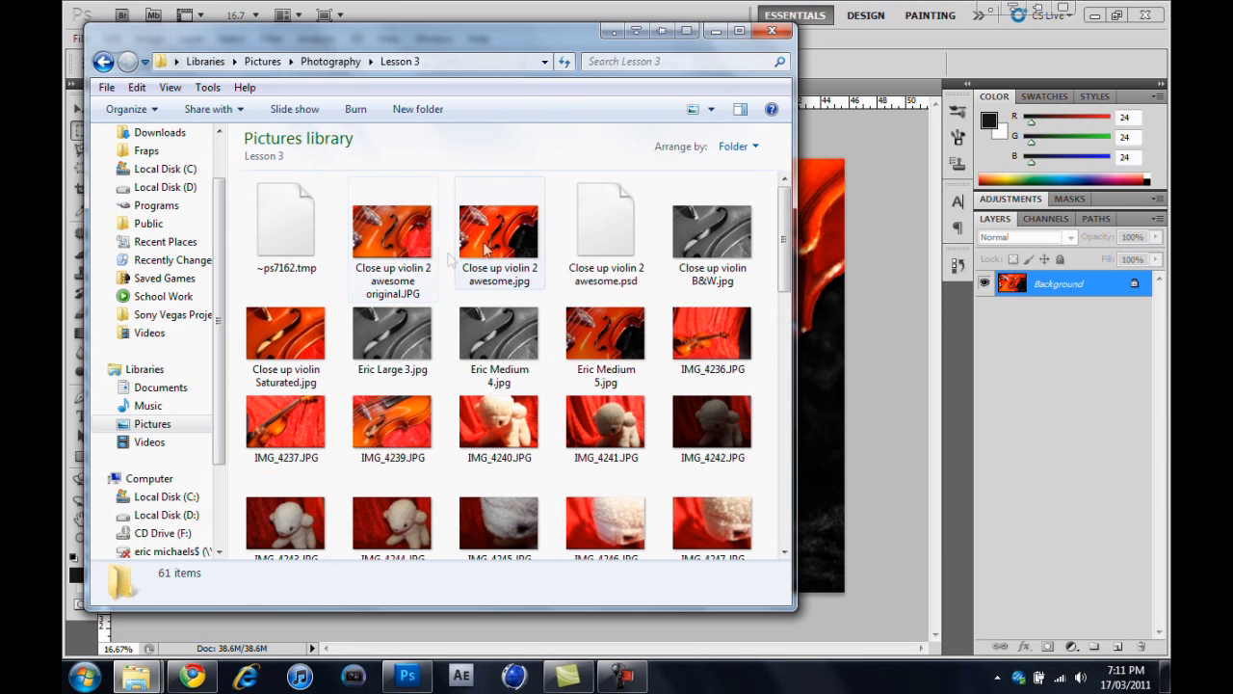
View Close up violin 2 awesome.jpg full screen in the photo viewer, leaf through the following photos, and close the viewer
left_click(491, 238)
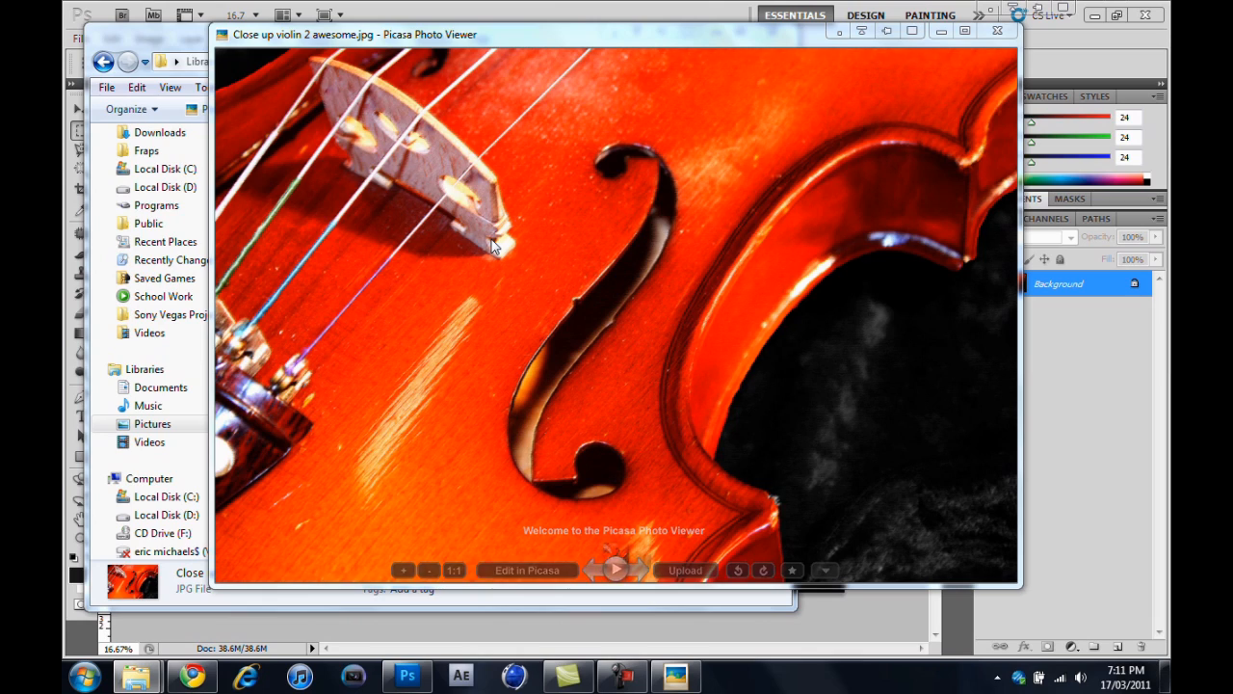
double_click(566, 27)
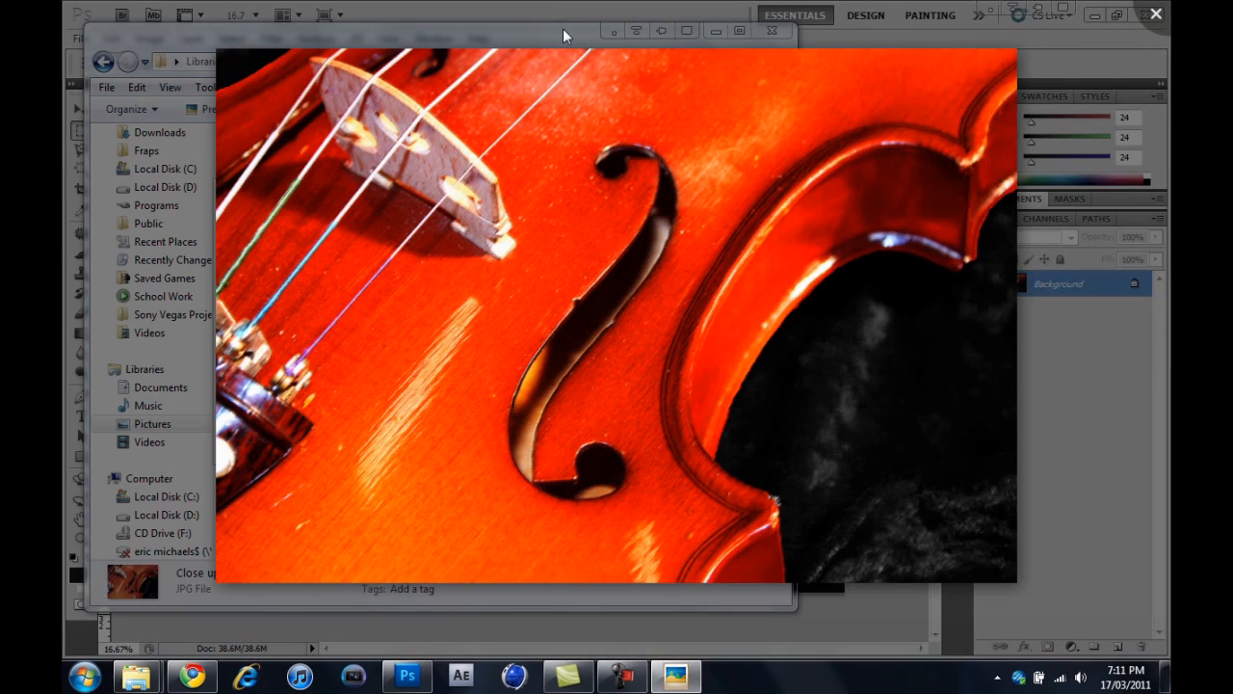
key("Right")
key("Left")
key("Right")
key("Right")
key("Right")
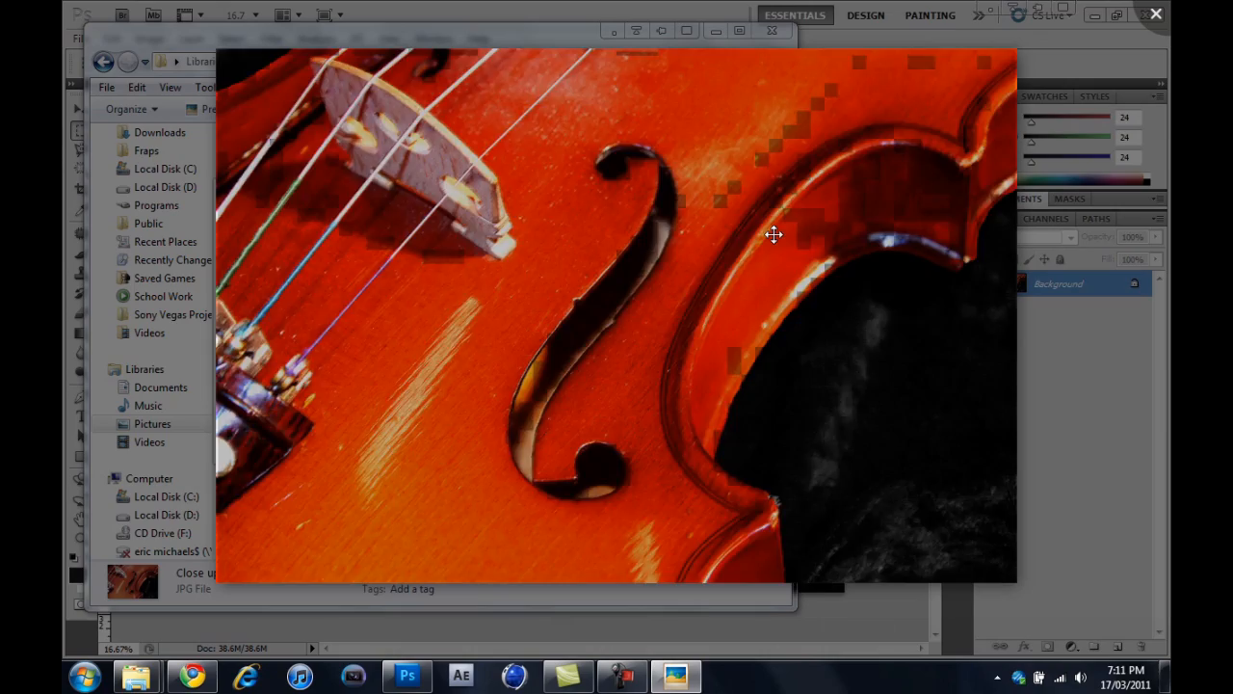
key("Right")
key("Right")
key("Right")
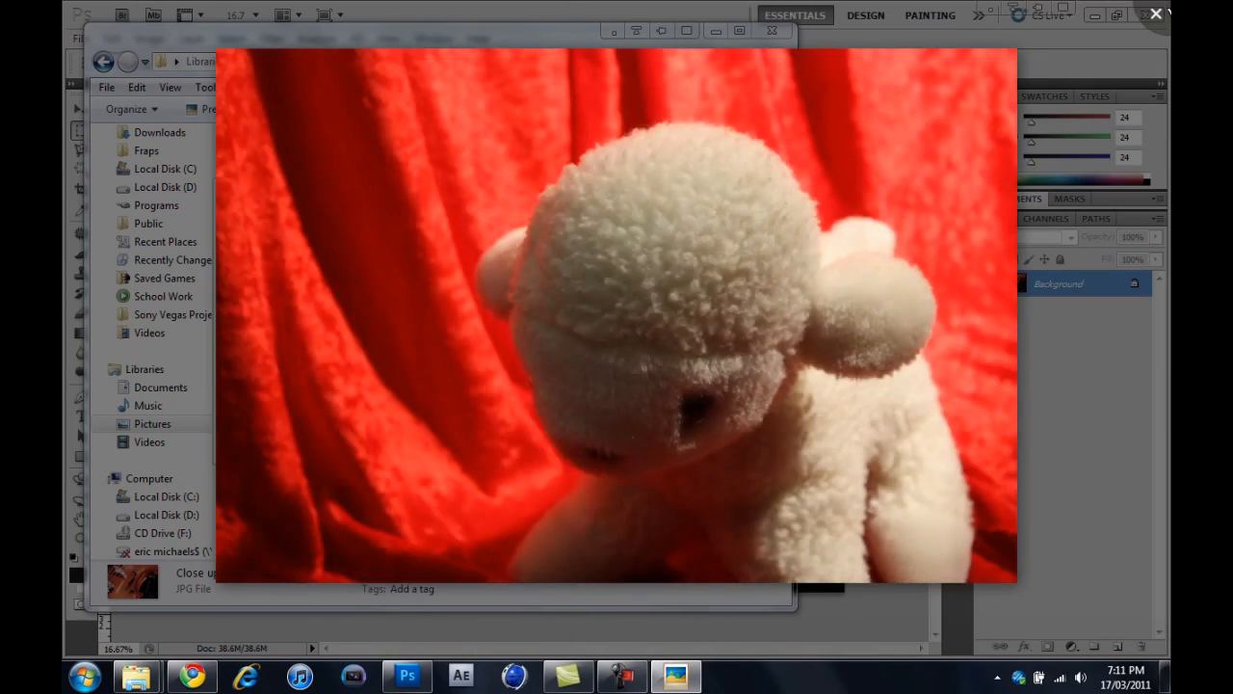
left_click(1156, 13)
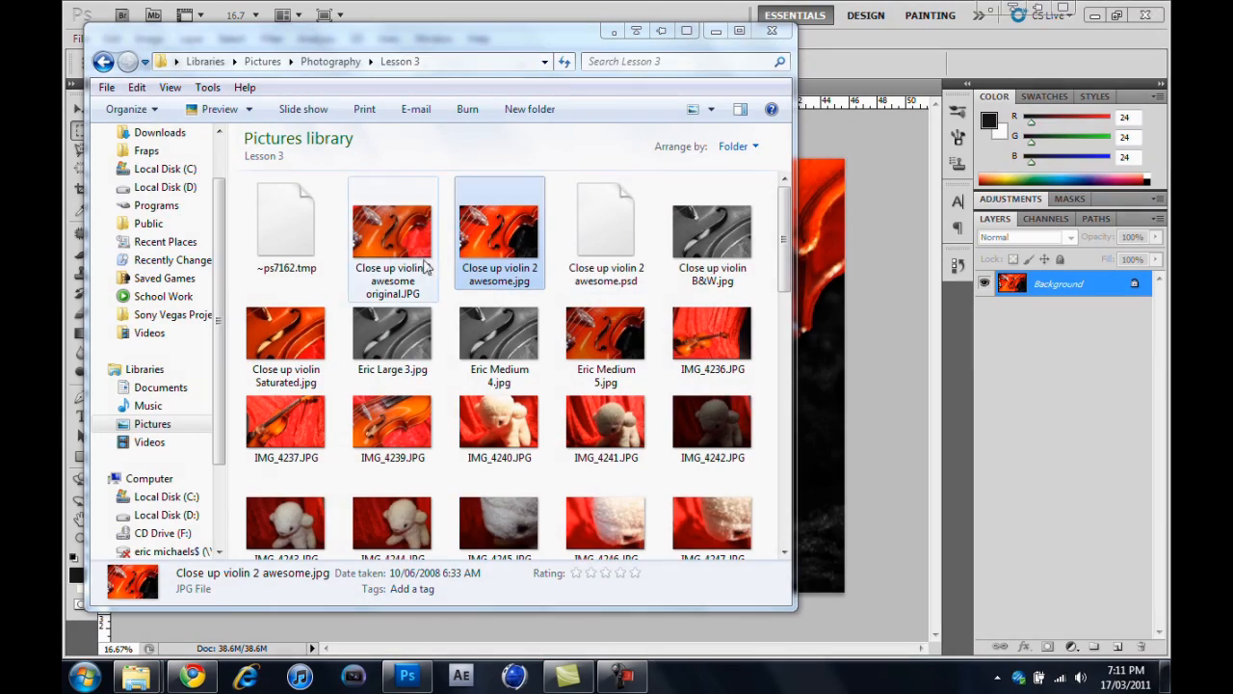
View Close up violin 2 awesome original.JPG and flip repeatedly between it and Close up violin 2 awesome.jpg to compare the edit
double_click(401, 222)
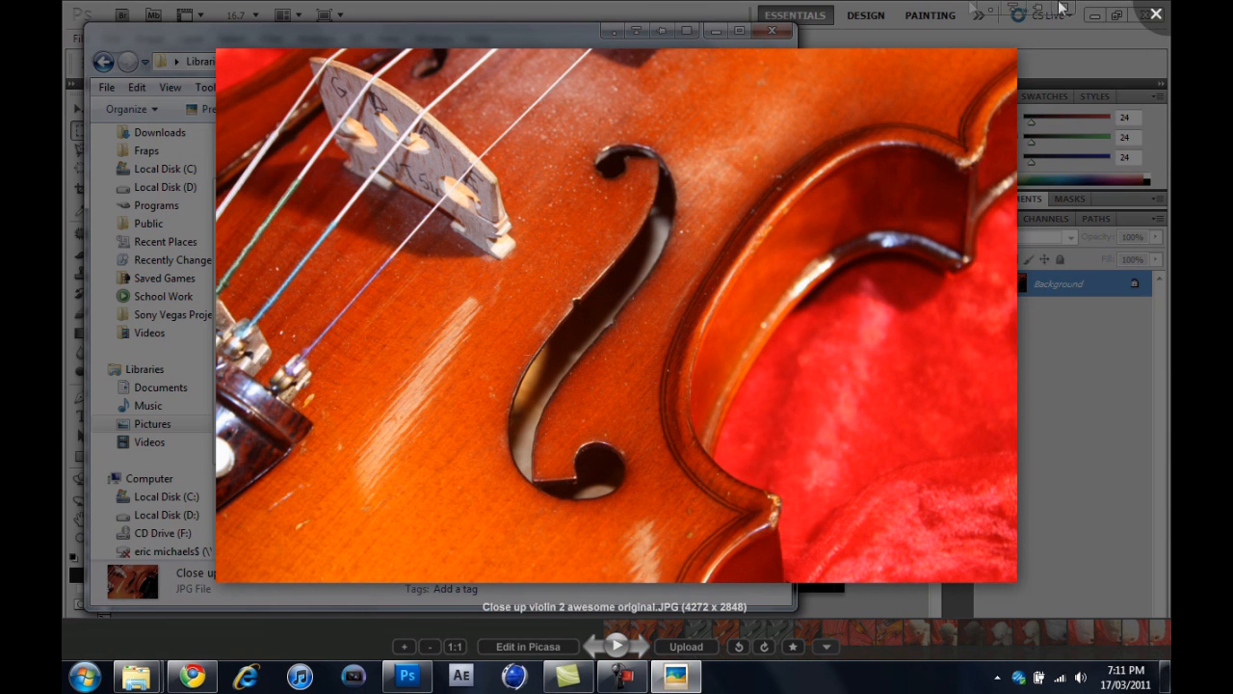
left_click(1156, 13)
double_click(508, 223)
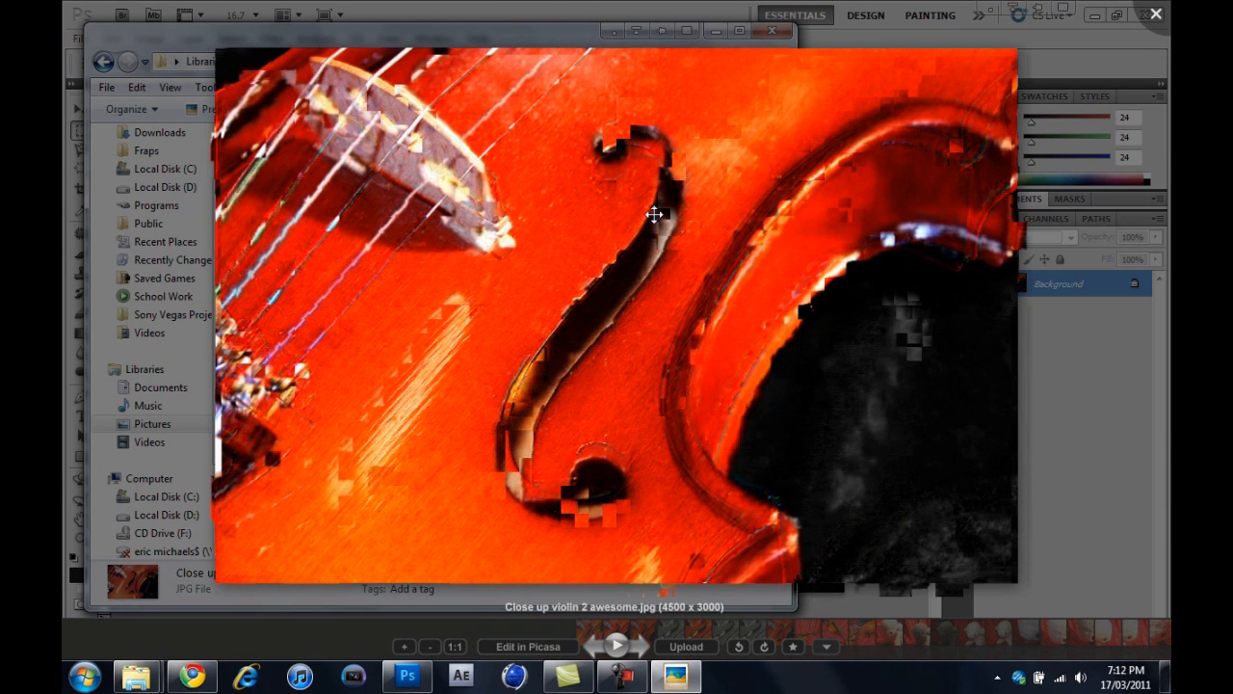
key("Left")
key("Right")
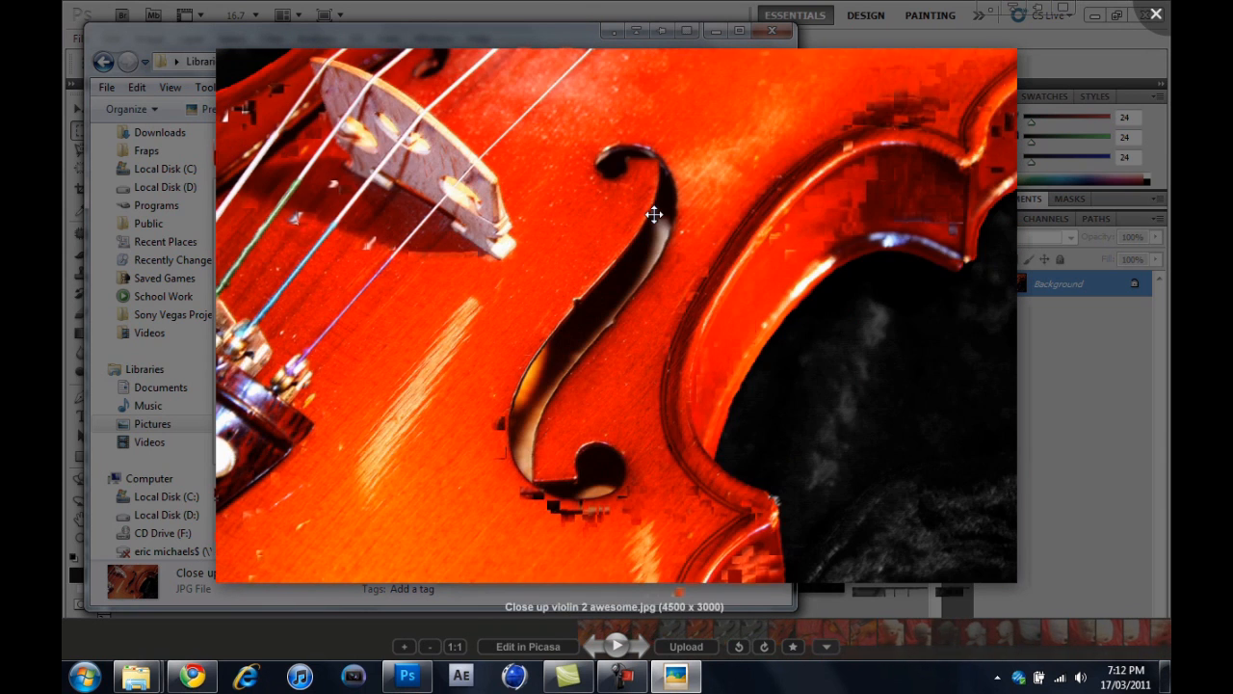
key("Right")
key("Left")
key("Left")
key("Right")
key("Left")
key("Right")
key("Left")
key("Right")
key("Left")
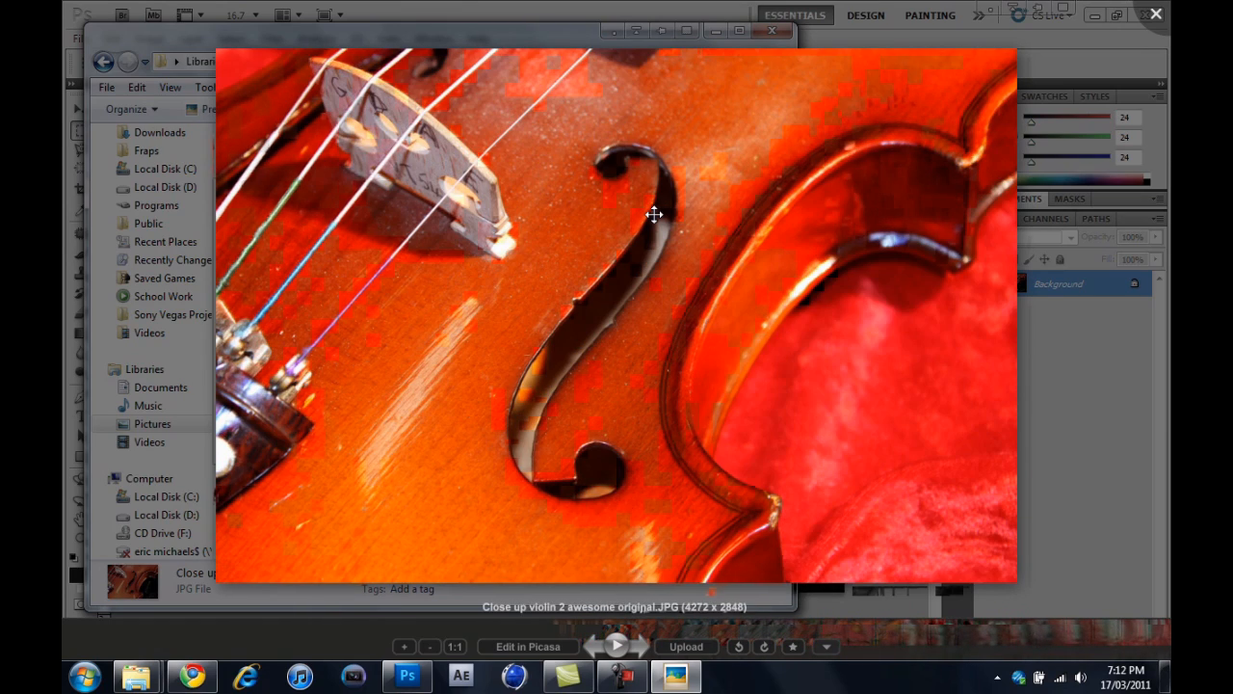
key("Right")
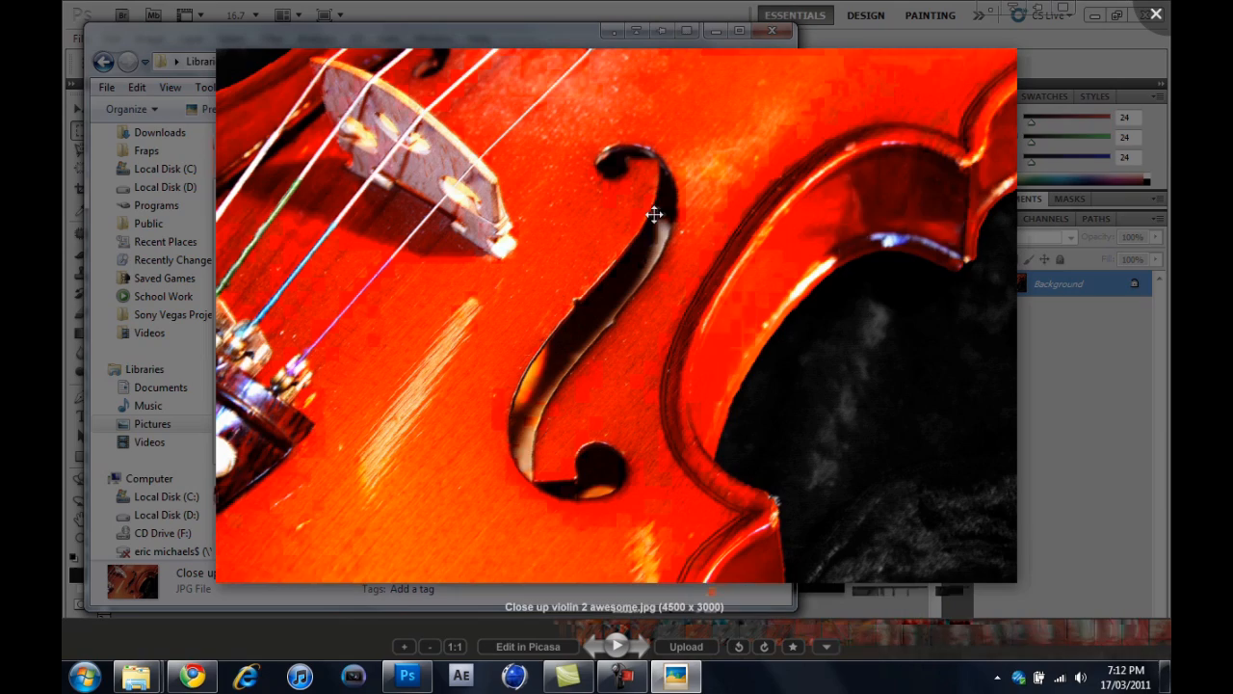
key("Left")
key("Right")
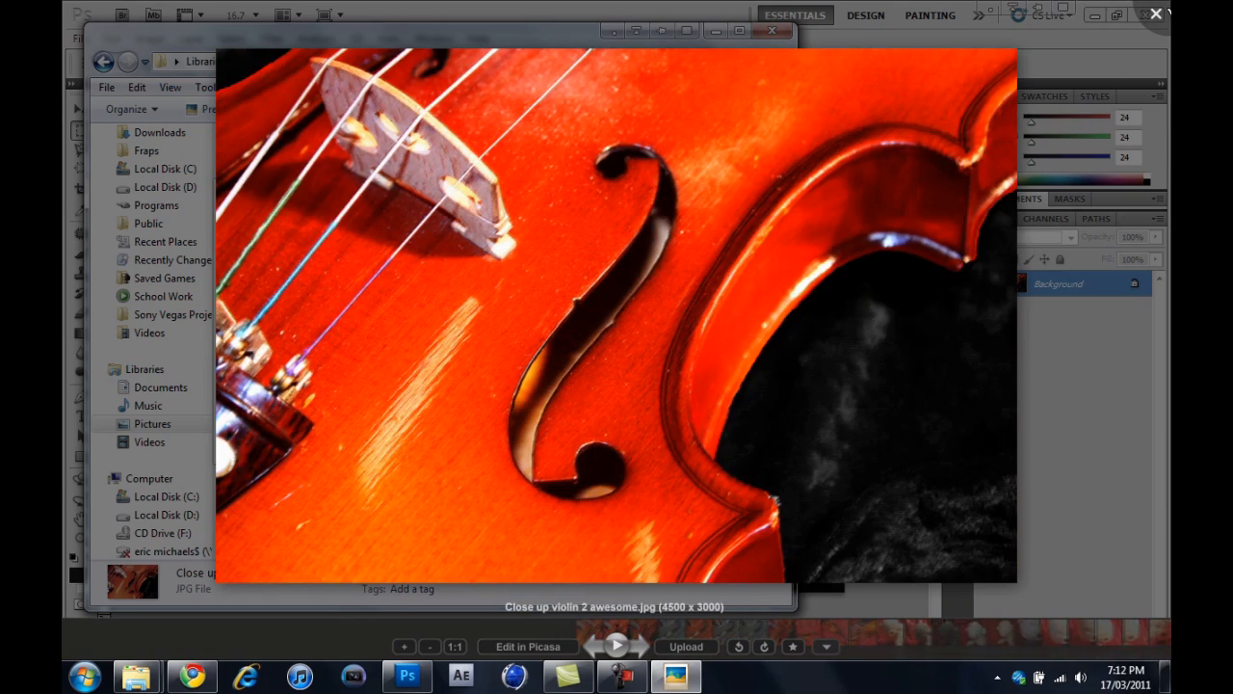
left_click(1164, 13)
Return to the Photography folder, look through the Lesson 4 photos, and open the Lesson 5 folder
left_click(337, 61)
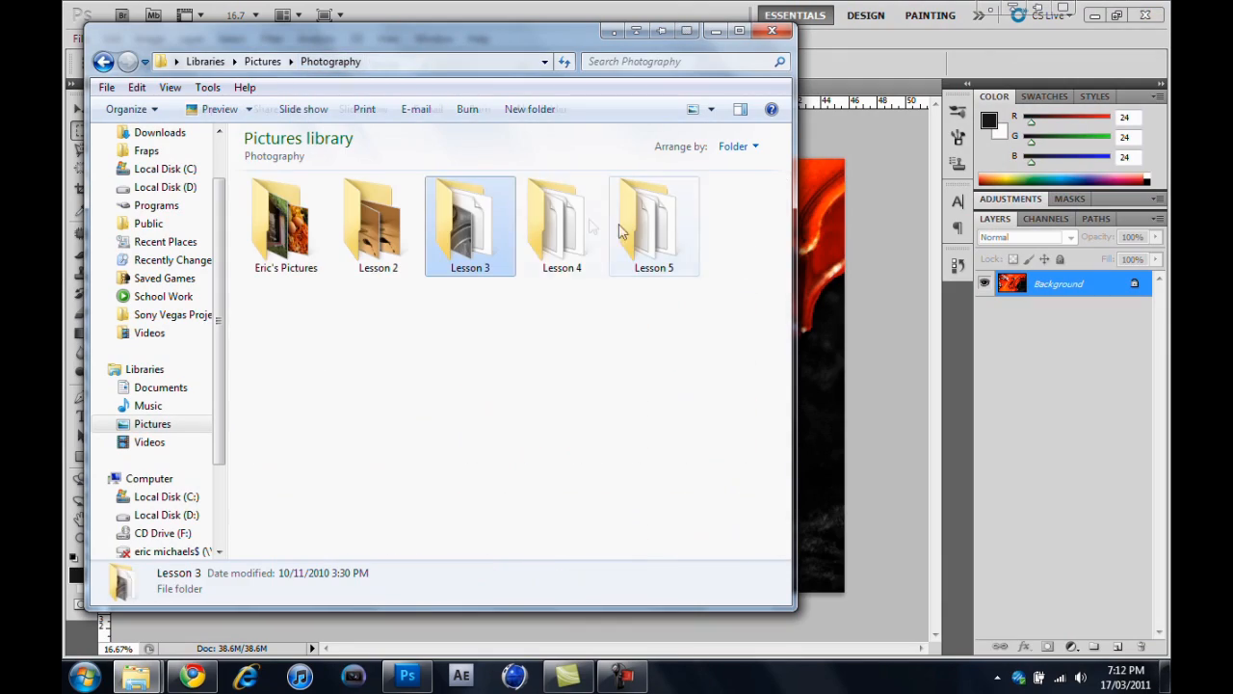
double_click(544, 217)
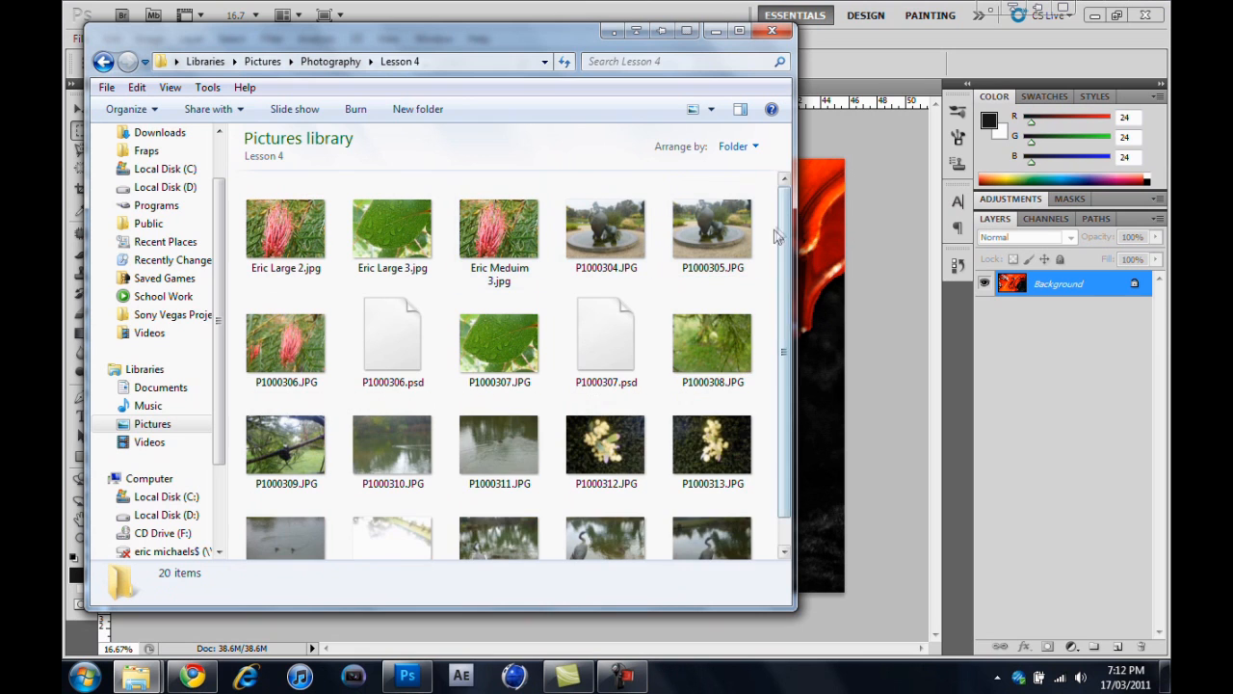
scroll(781, 231, "down", 1)
scroll(781, 231, "up", 1)
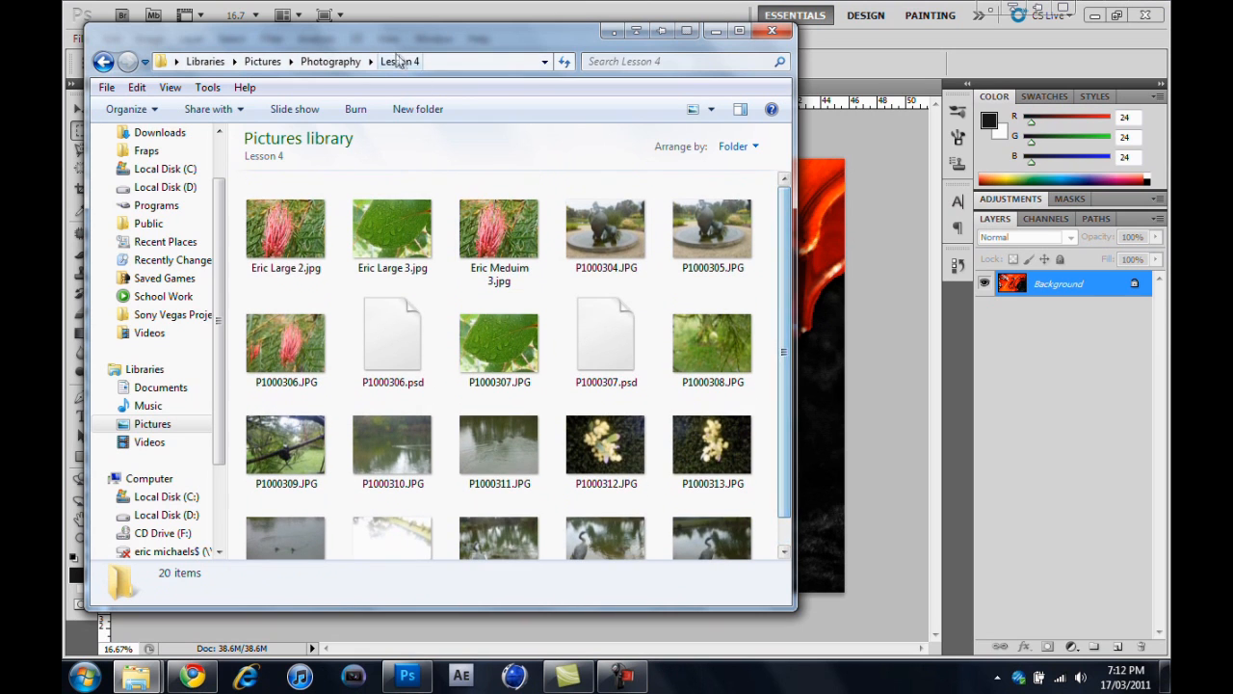
left_click(330, 61)
double_click(652, 219)
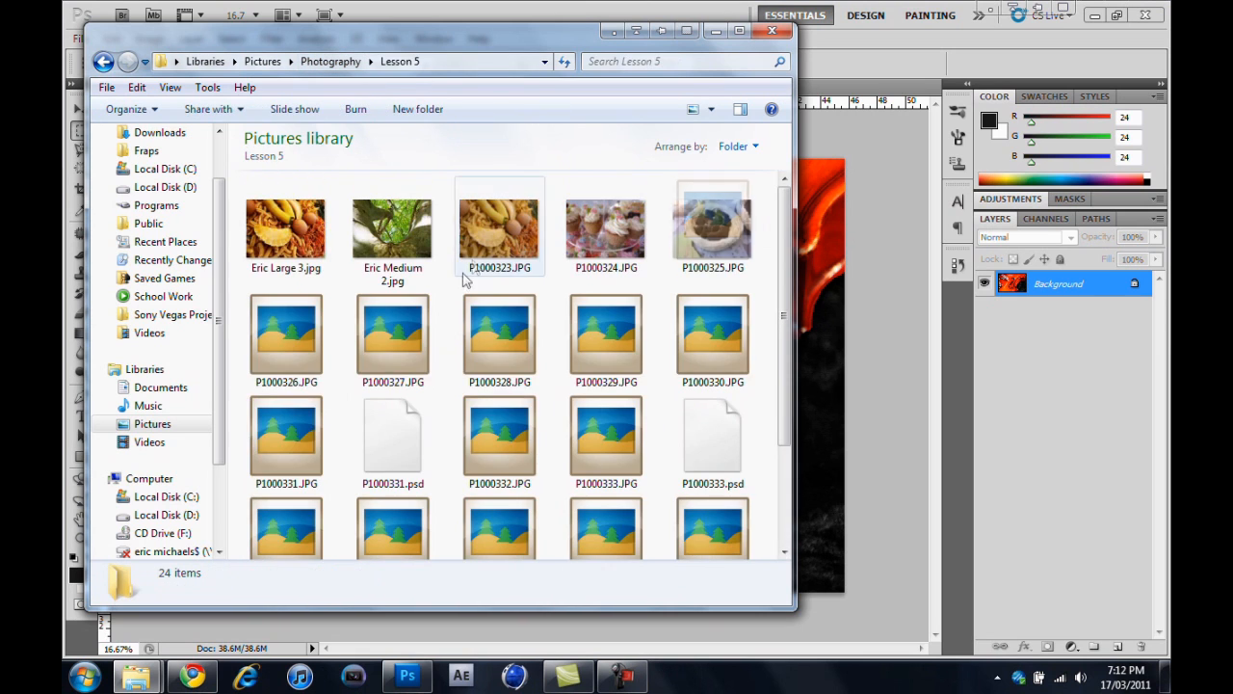
View the edited pasta photo full screen, compare the edited and original Lesson 5 photos by flipping between them, and close the viewer
double_click(294, 254)
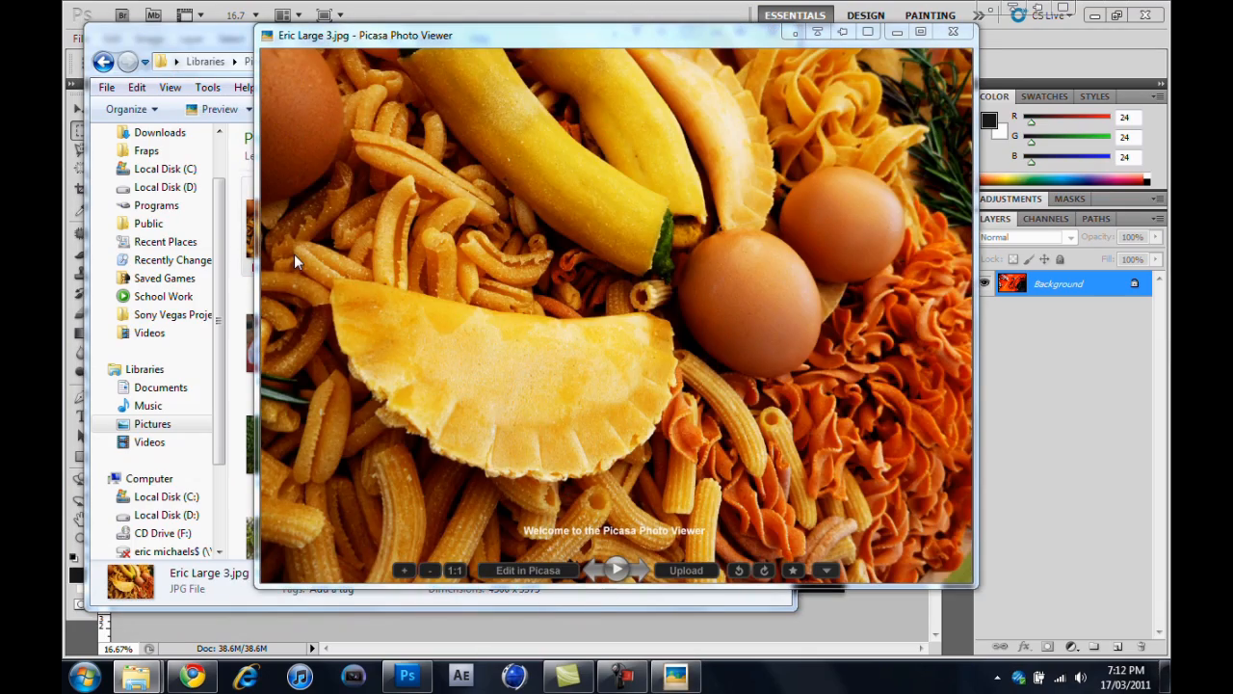
double_click(618, 147)
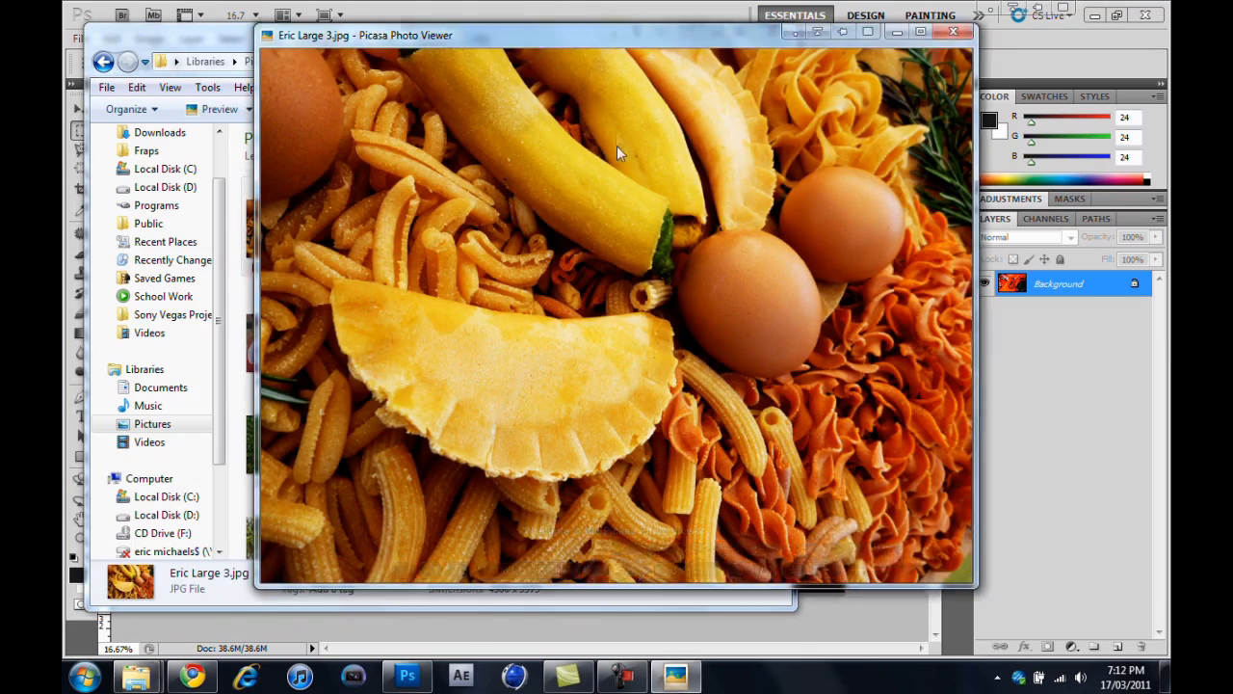
key("Right")
key("Left")
key("Left")
key("Right")
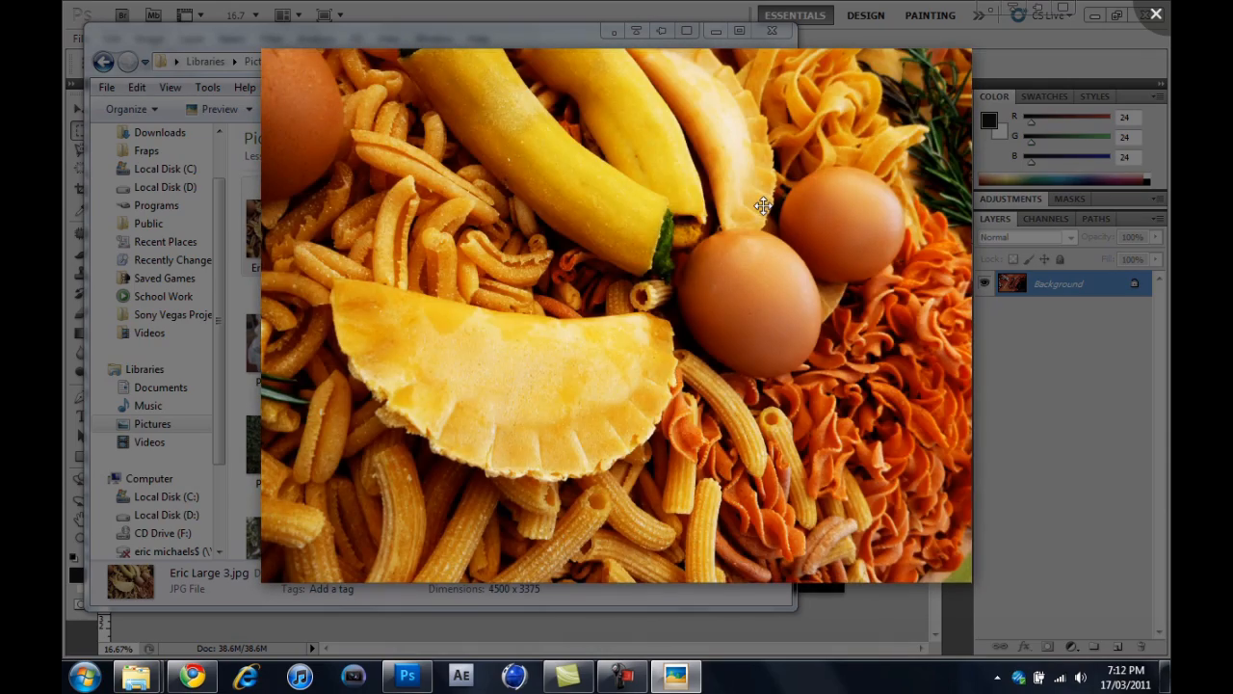
key("Right")
key("Left")
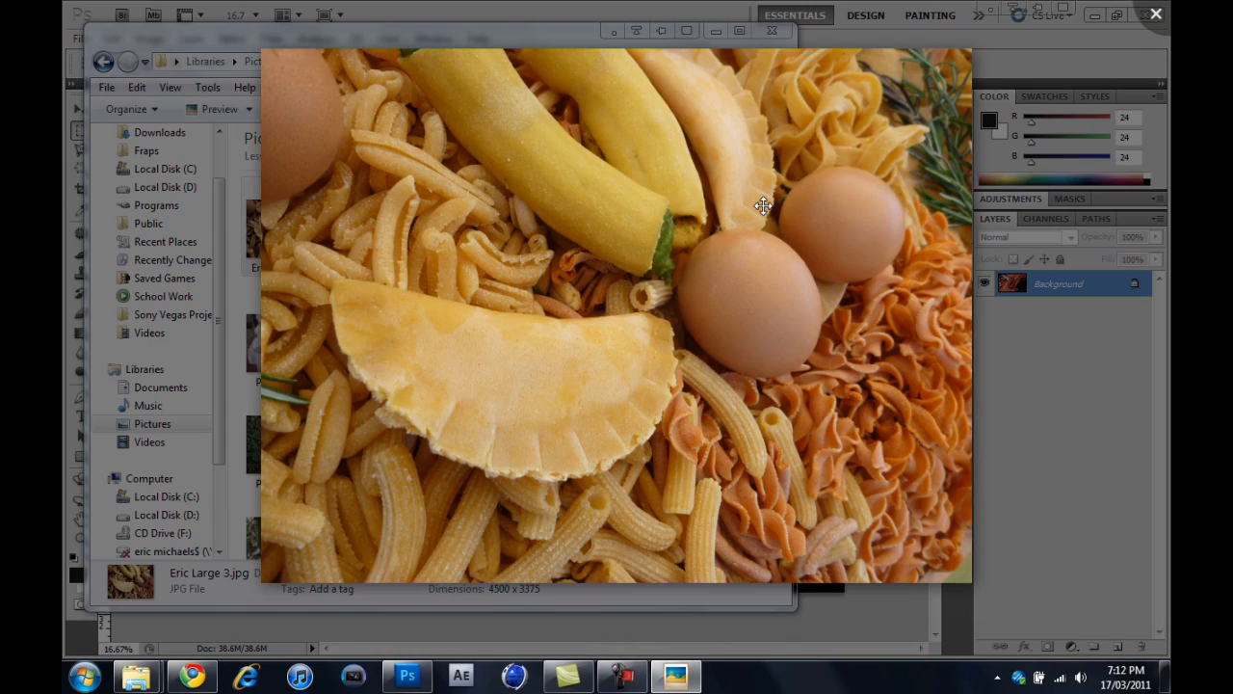
key("Right")
key("Left")
key("Right")
key("Left")
key("Right")
key("Left")
key("Right")
key("Left")
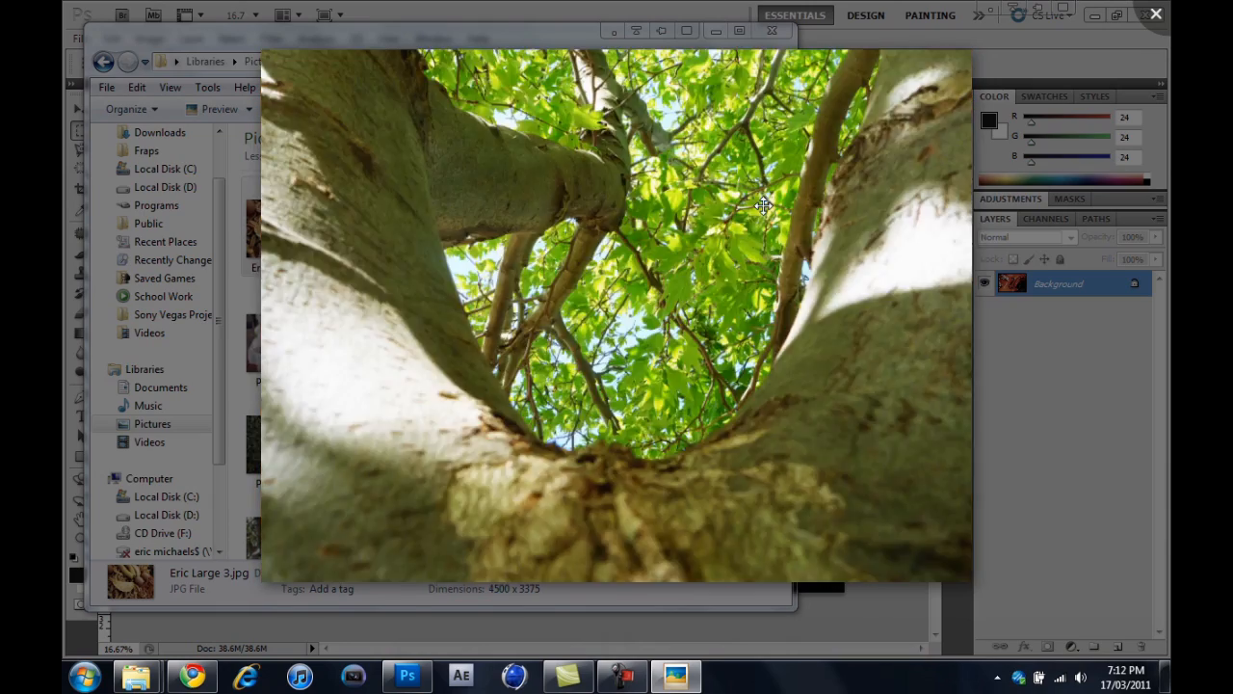
key("Left")
key("Escape")
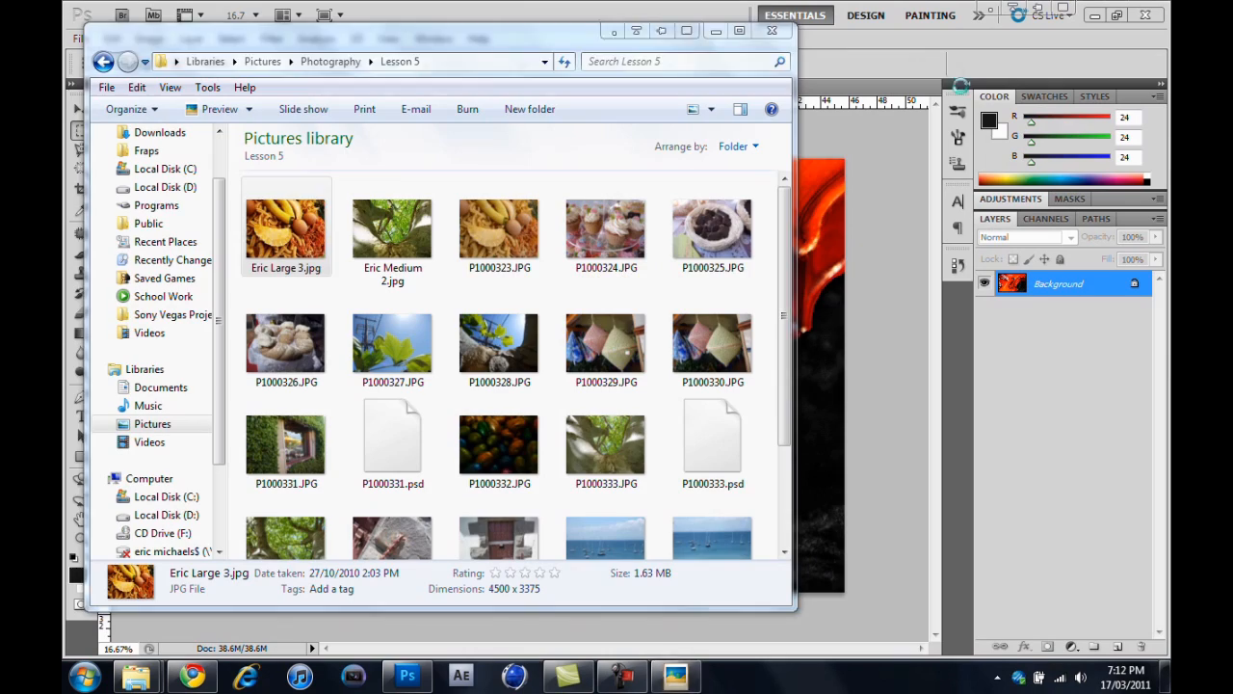
Close the file browser window and the violin image to return to the BMW document
left_click(772, 30)
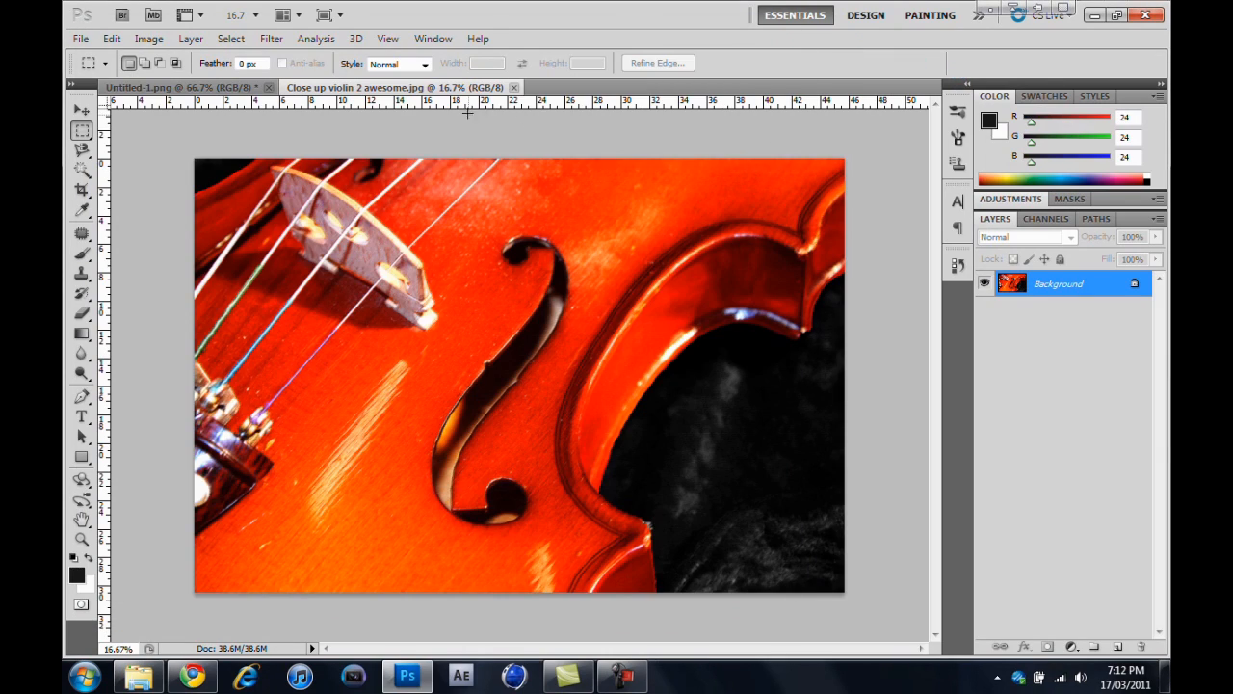
left_click(514, 87)
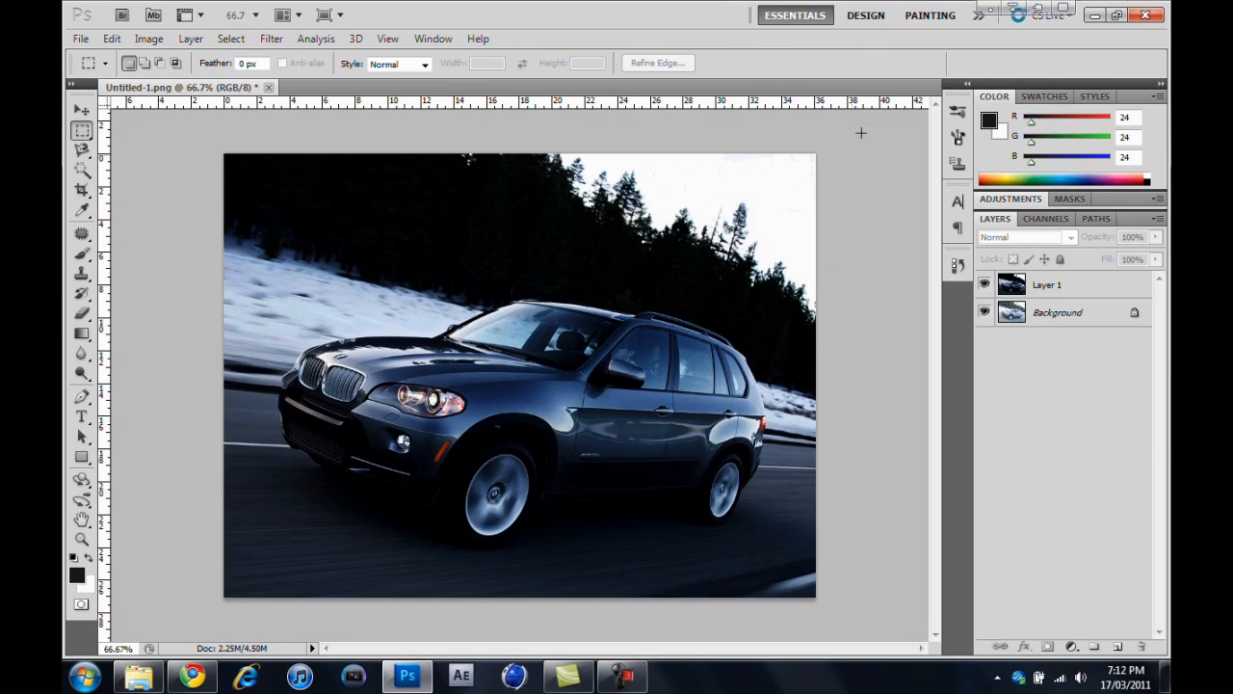
Minimize Photoshop to show the desktop and point out the pinned CINEMA 4D and Adobe After Effects CS4 program entries
left_click(1095, 17)
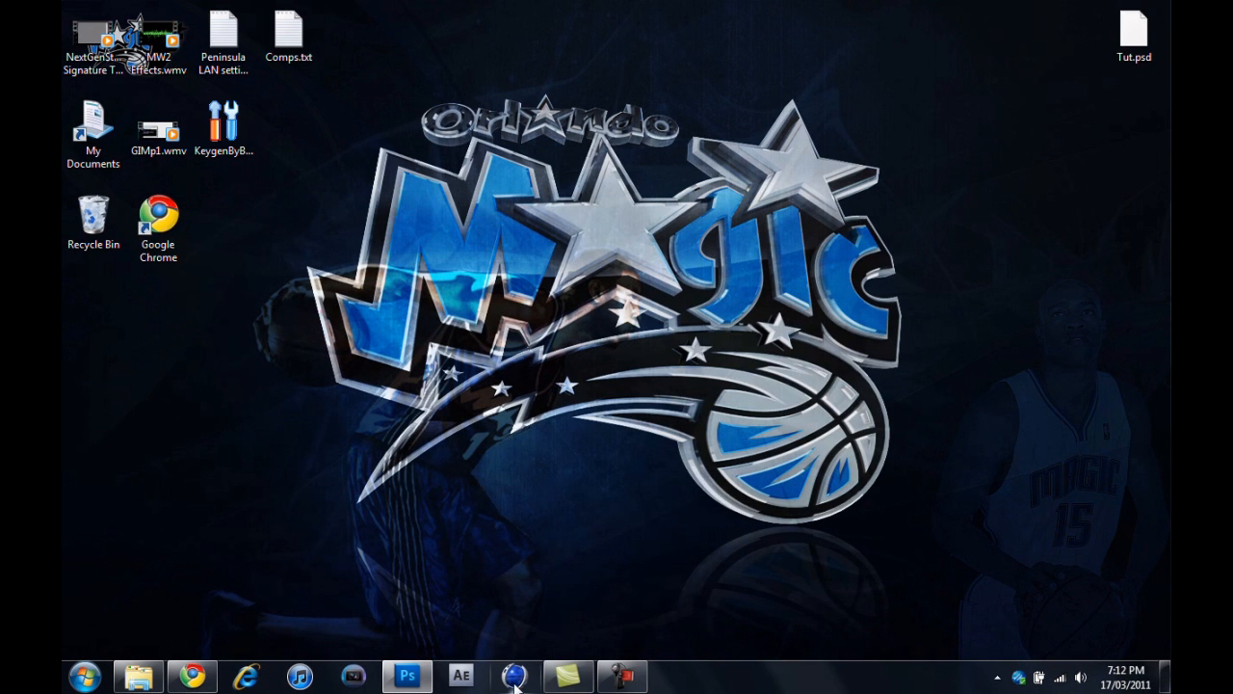
right_click(514, 677)
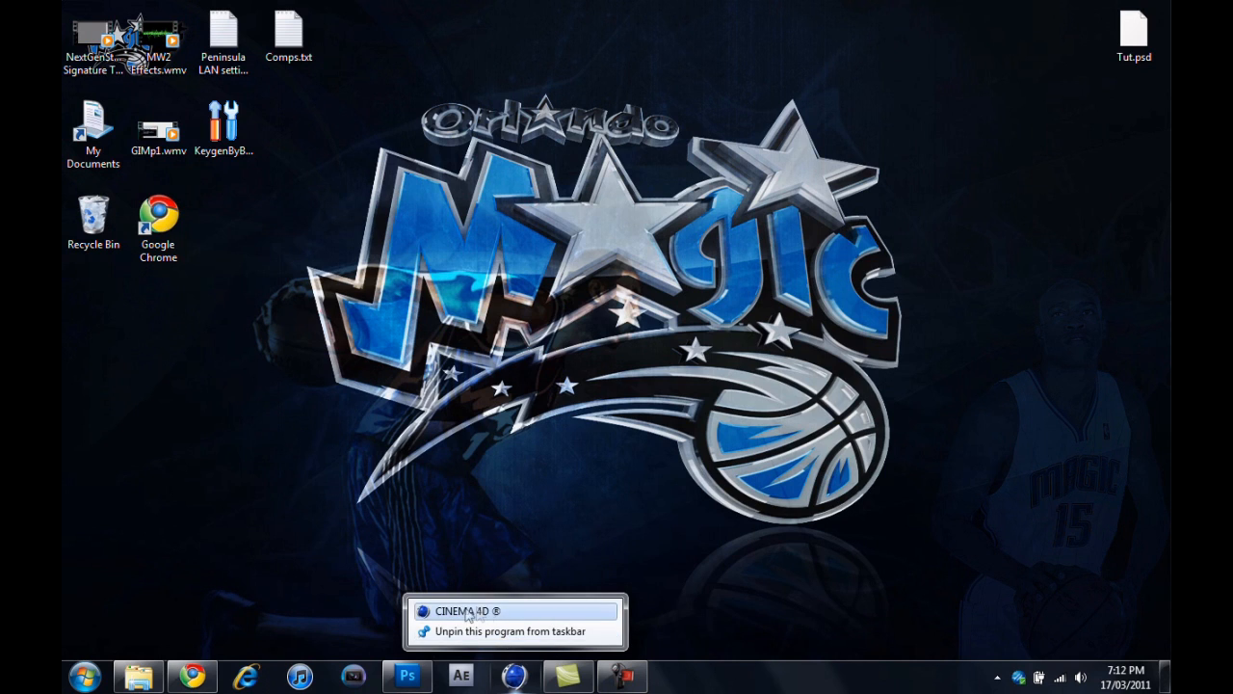
left_click(462, 612)
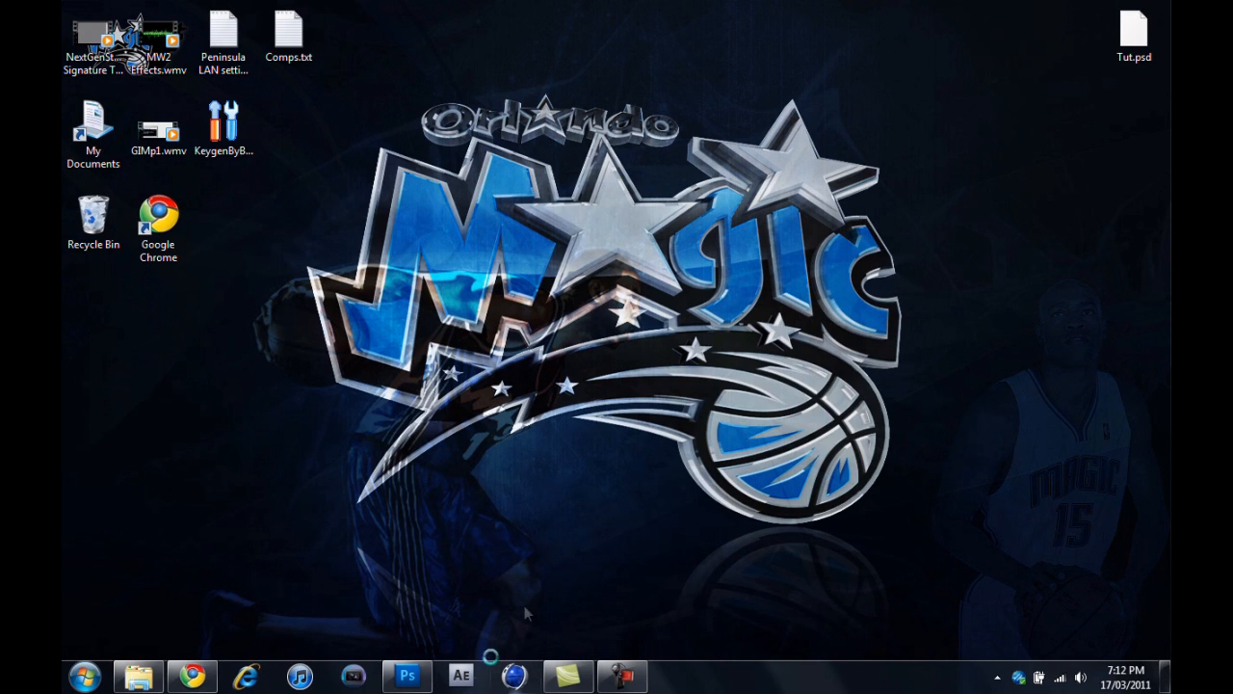
right_click(472, 678)
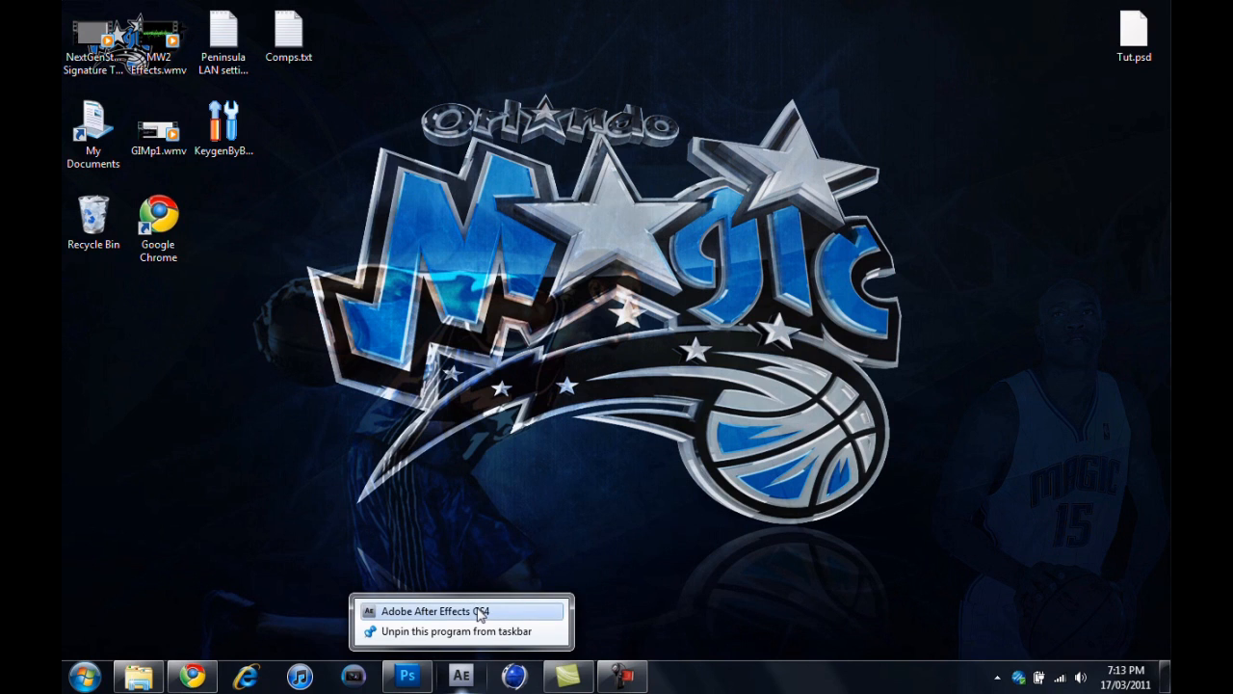
left_click(575, 524)
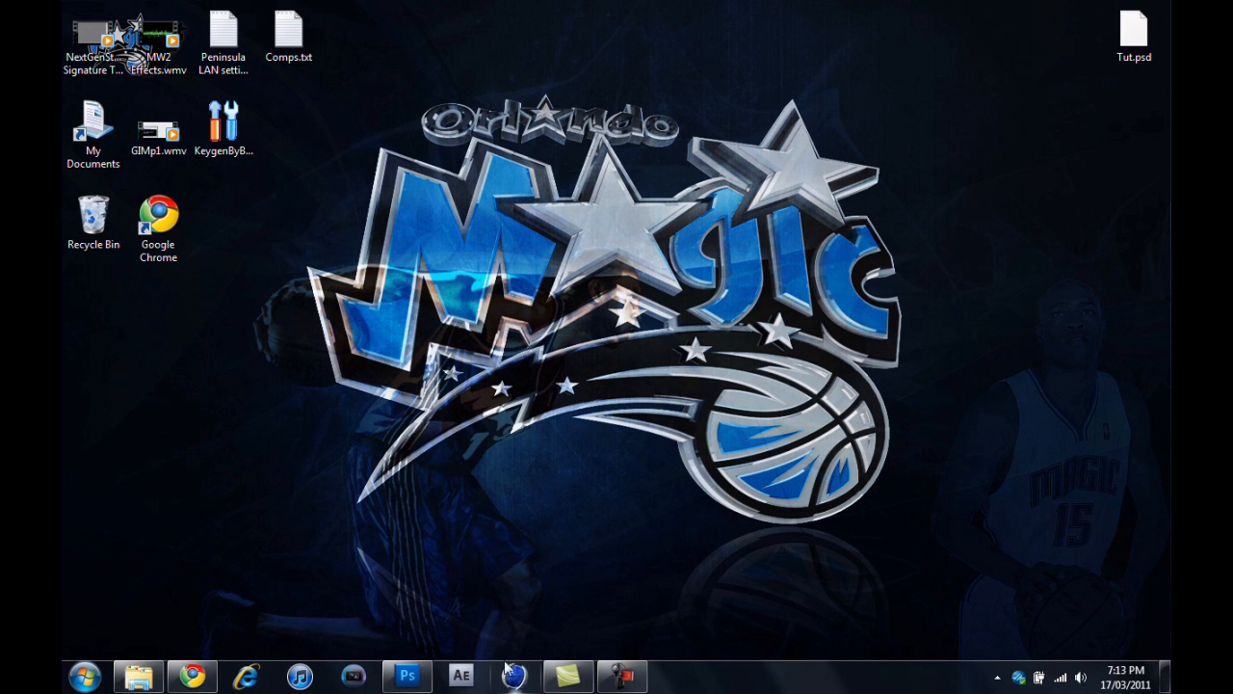
Restore the BMW document in Photoshop and bring up the screen recorder's capture controls
left_click(407, 675)
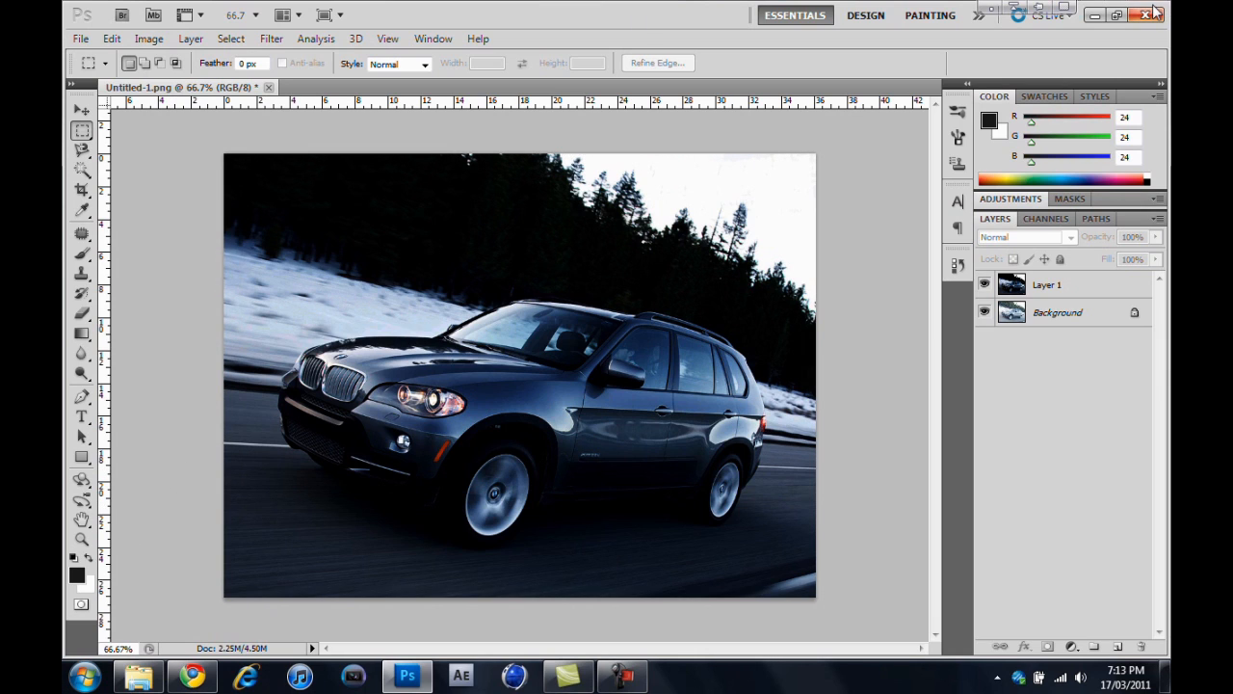
left_click(644, 680)
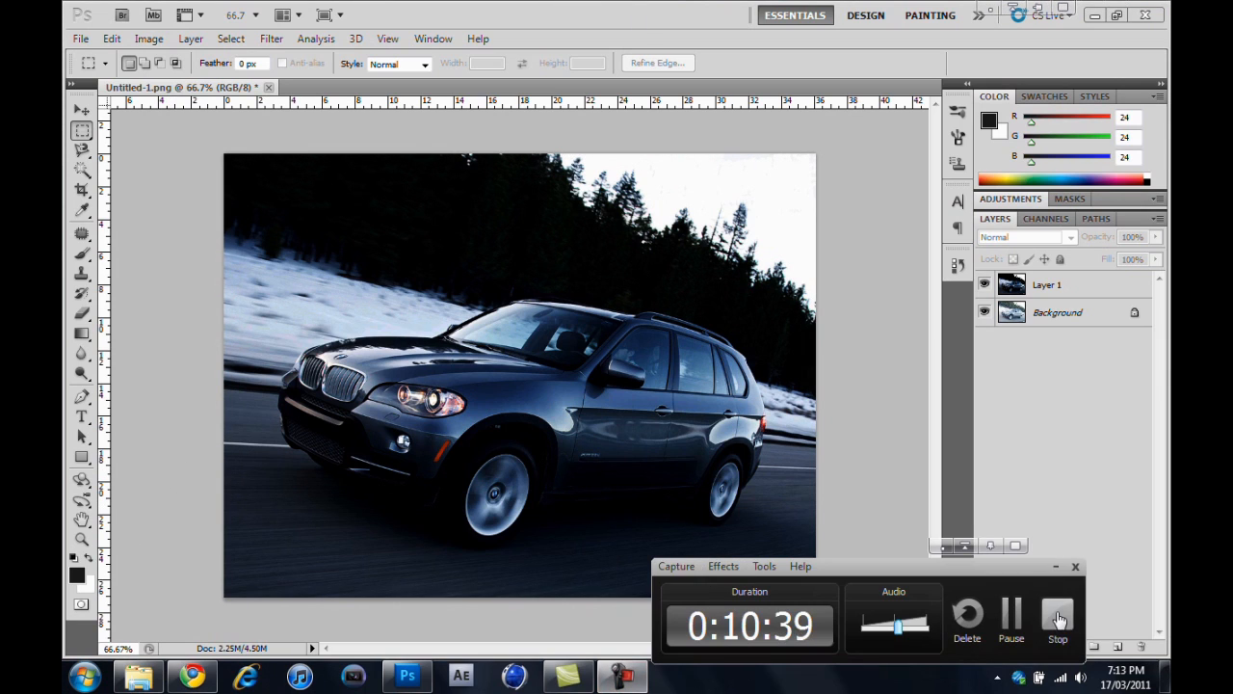